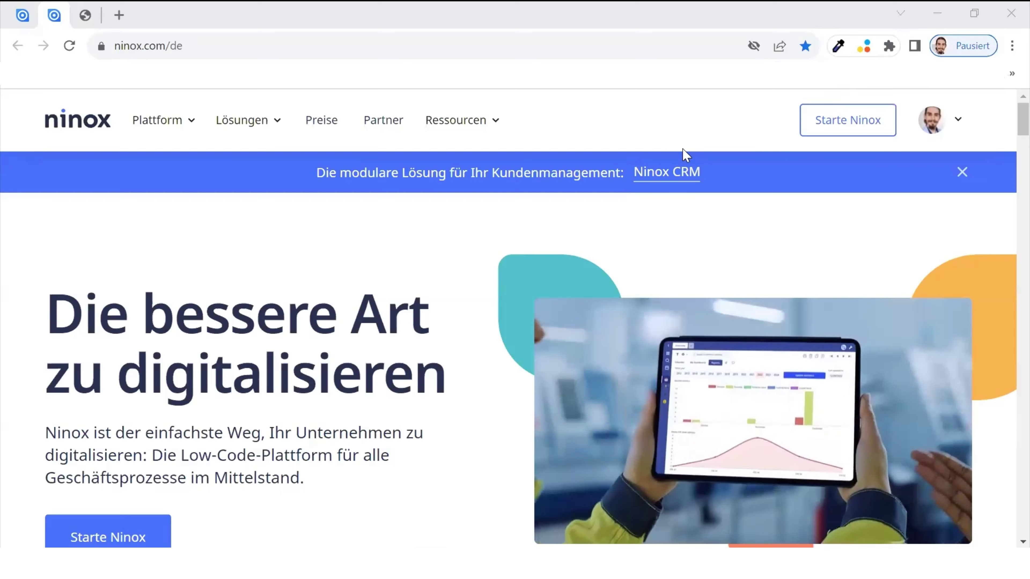
# - Switch to the third Chrome tab, the Invitation.html page with the private cloud credentials
pyautogui.click(86, 6)
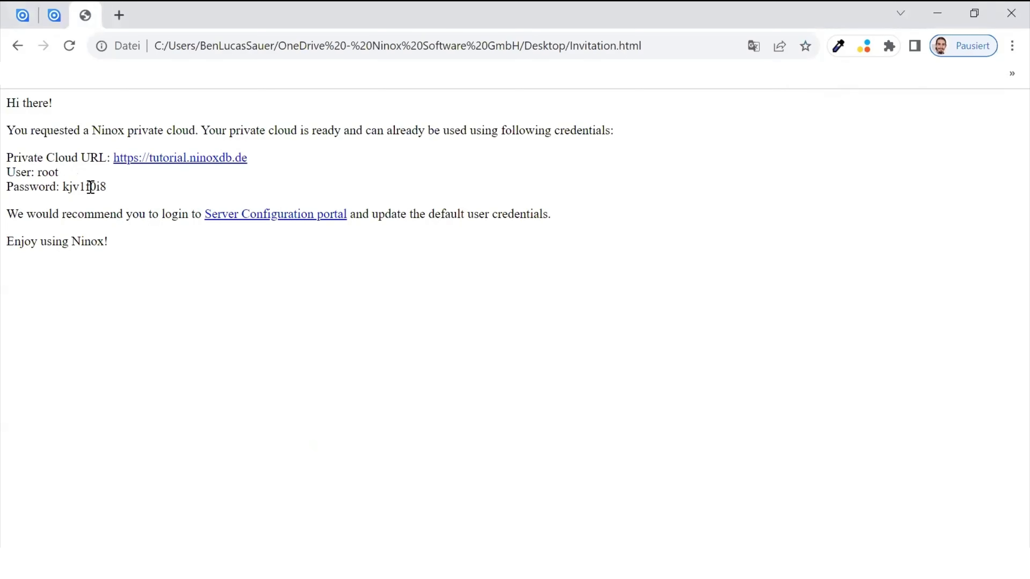
# - Open the tutorial.ninoxdb.de login page and enter the user name root
pyautogui.click(118, 163)
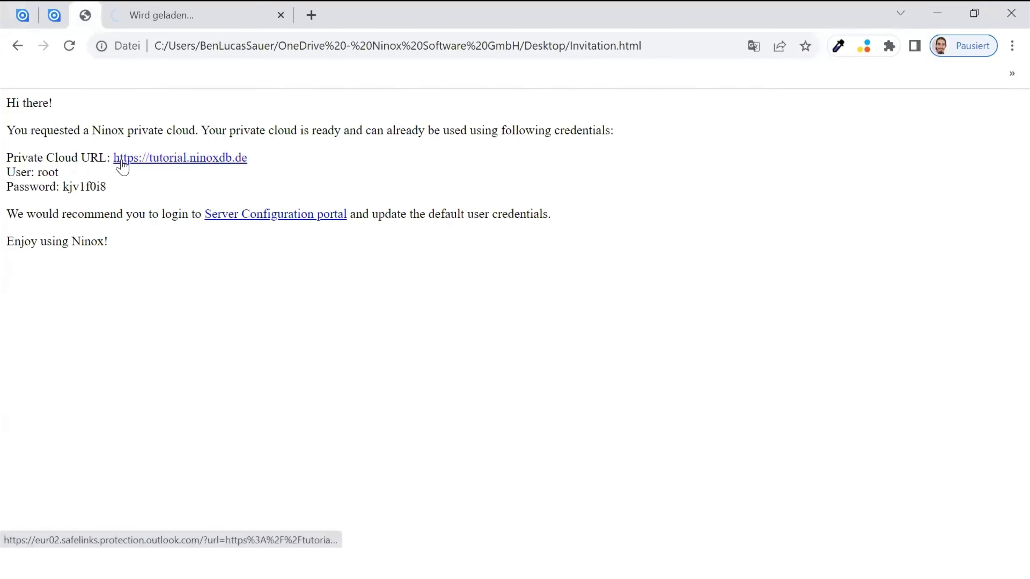
pyautogui.hotkey('ctrl', 'Tab')
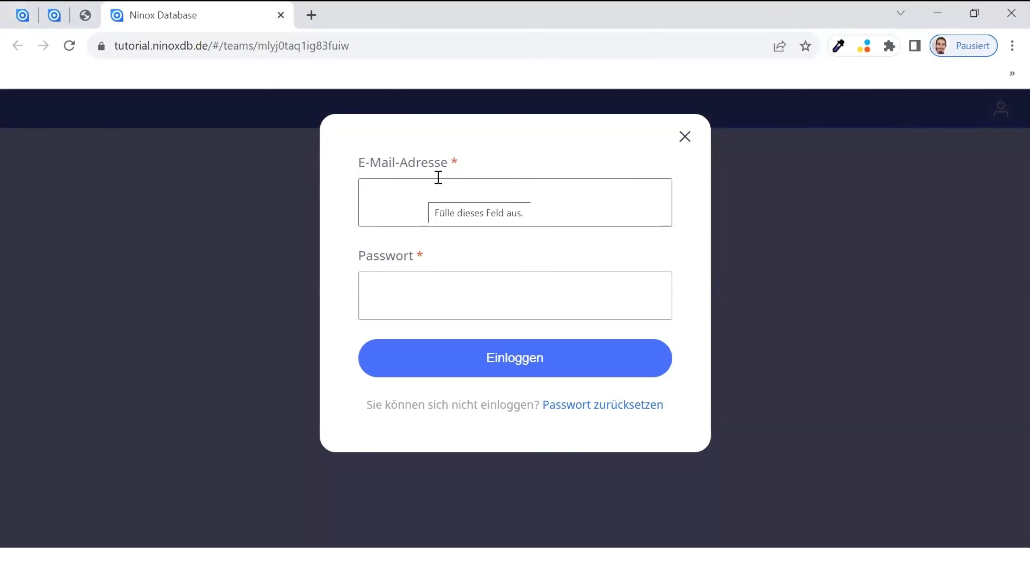
pyautogui.click(507, 196)
pyautogui.write('root')
# - Copy the password from the invitation, paste it into the login form and sign in
pyautogui.hotkey('ctrl', 'shift', 'Tab')
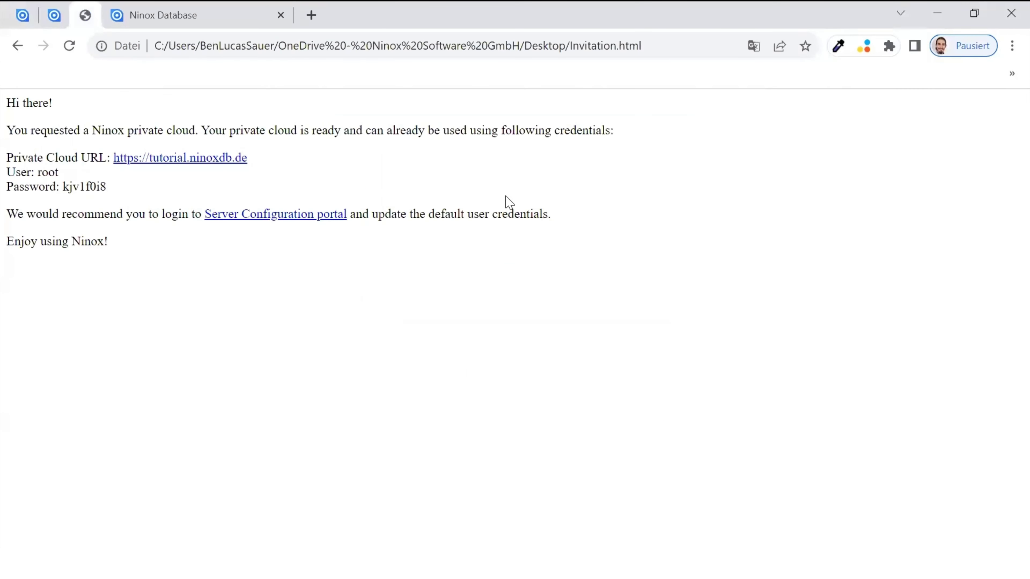
pyautogui.doubleClick(84, 188)
pyautogui.hotkey('ctrl', 'Tab')
pyautogui.click(371, 292)
pyautogui.hotkey('ctrl', 'v')
pyautogui.click(470, 351)
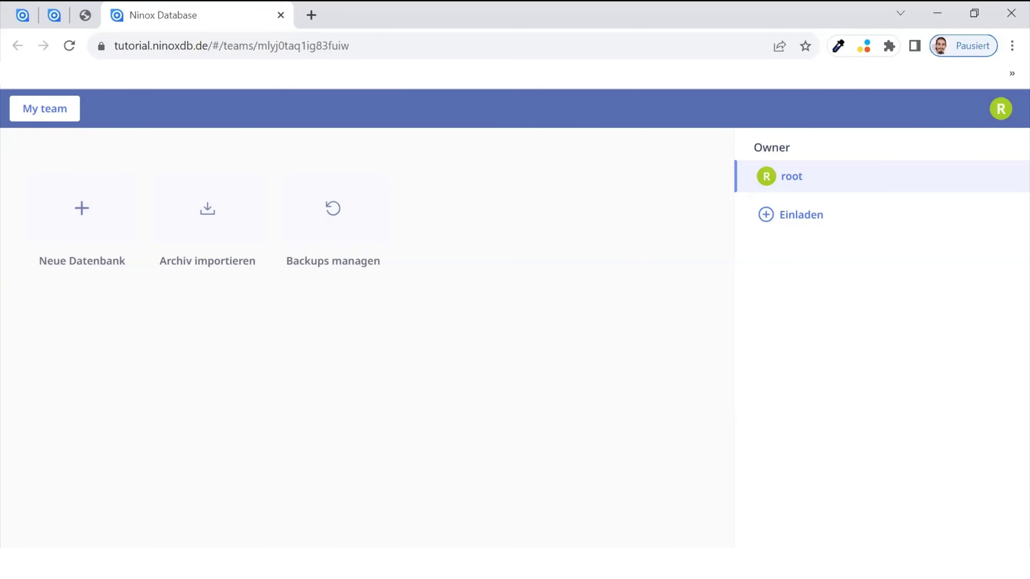
# - Create a new database from the Kundenmanagement template in My team
pyautogui.click(82, 212)
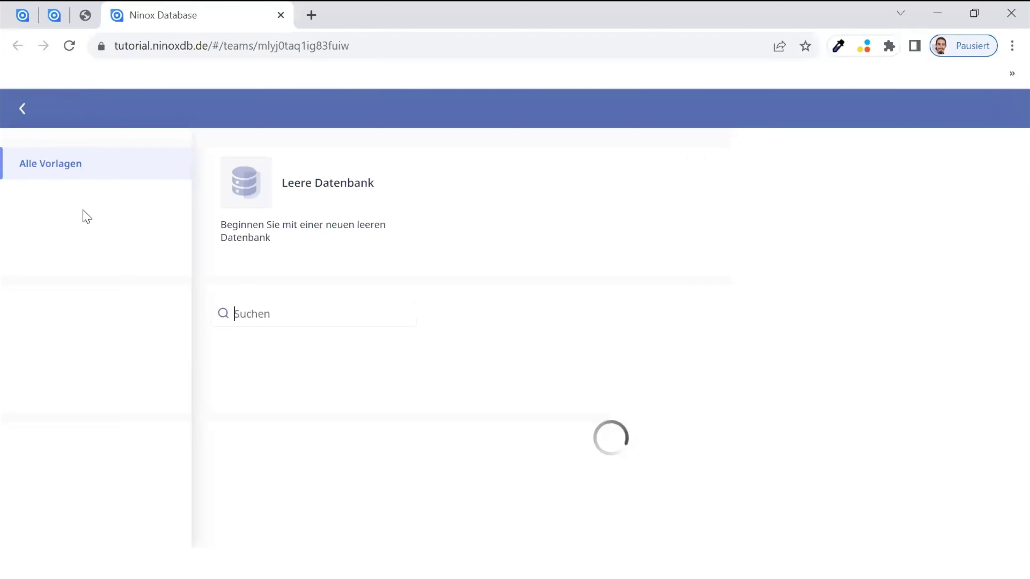
pyautogui.click(340, 383)
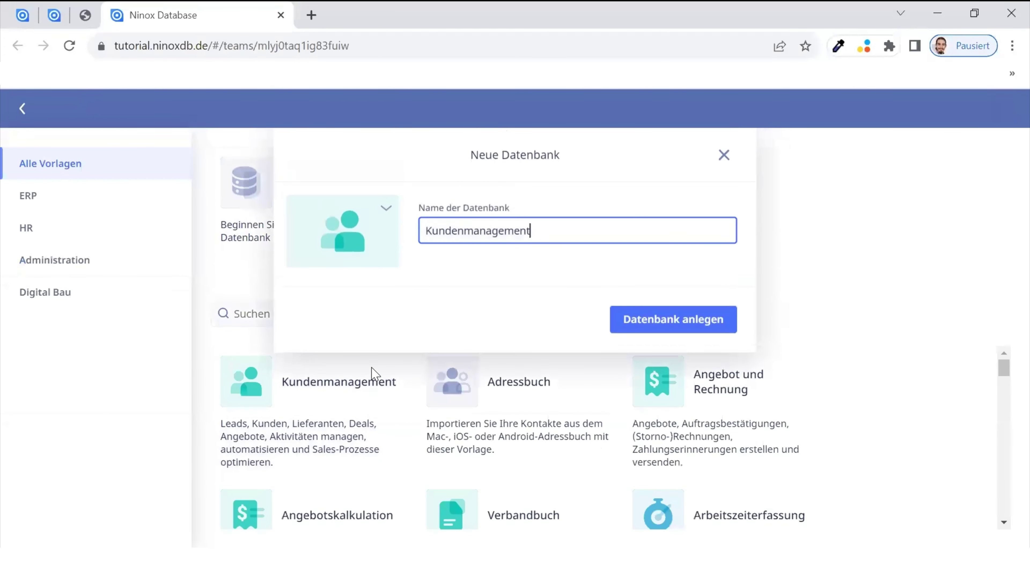
pyautogui.click(710, 323)
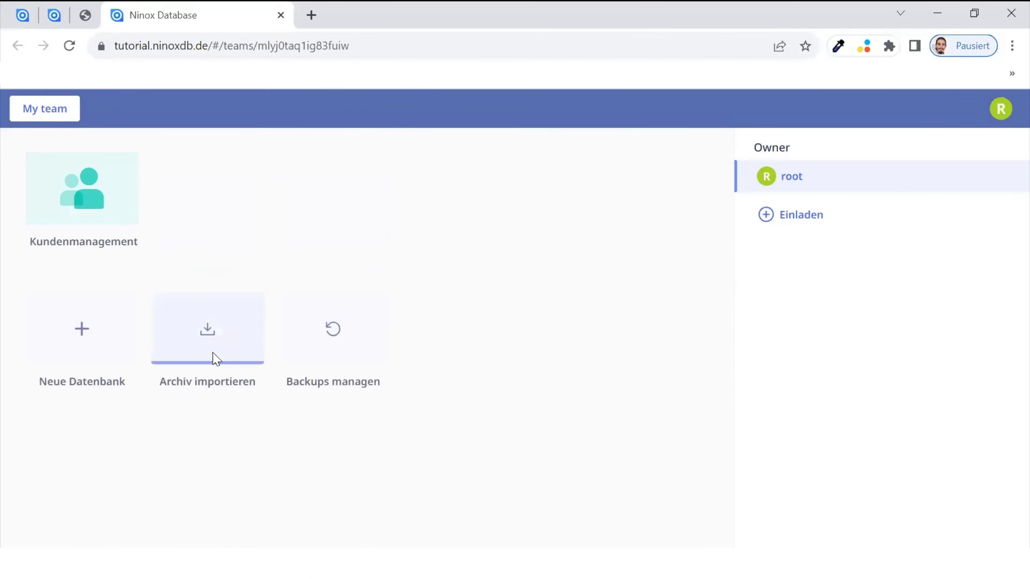
pyautogui.click(219, 345)
pyautogui.click(458, 359)
pyautogui.click(330, 329)
pyautogui.click(582, 204)
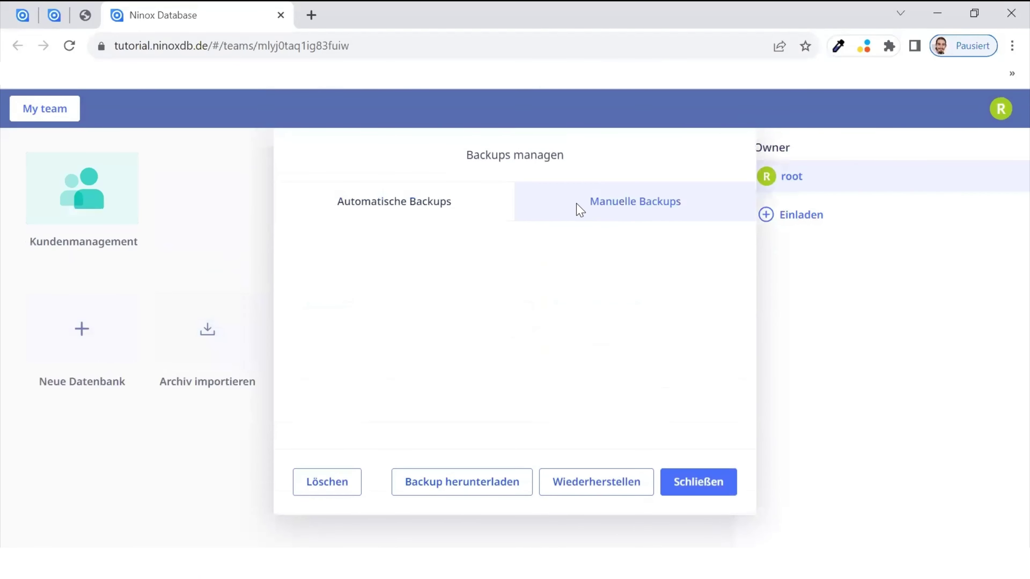
pyautogui.click(461, 203)
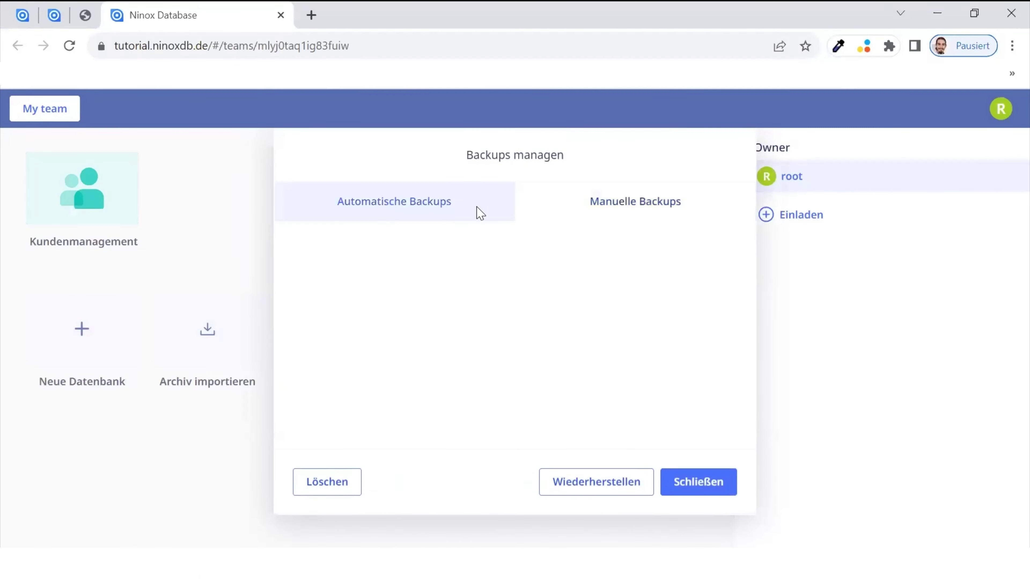
pyautogui.click(685, 483)
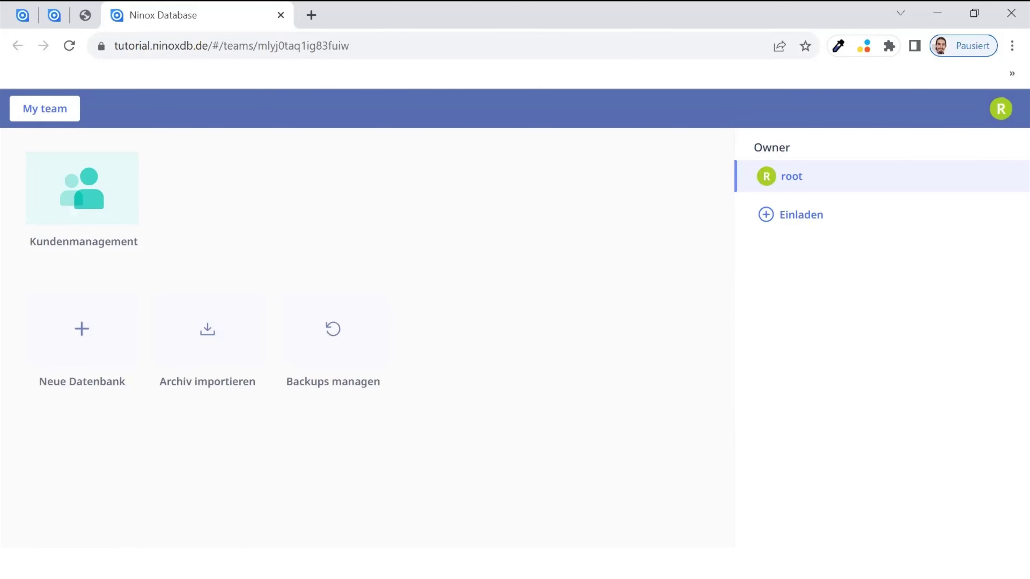
# - Open Ninox-Einstellungen from the R account menu
pyautogui.click(1002, 111)
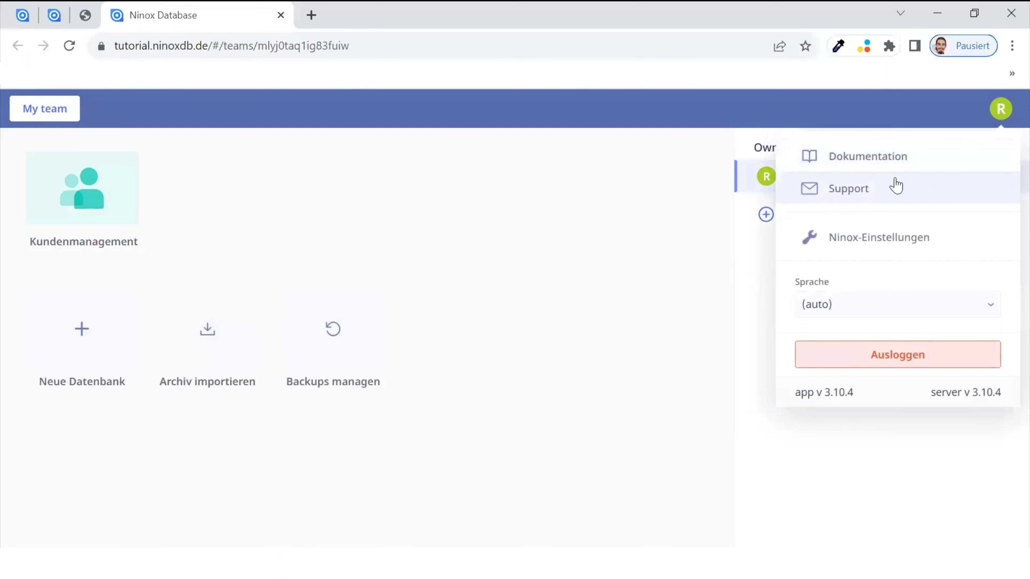
pyautogui.click(879, 239)
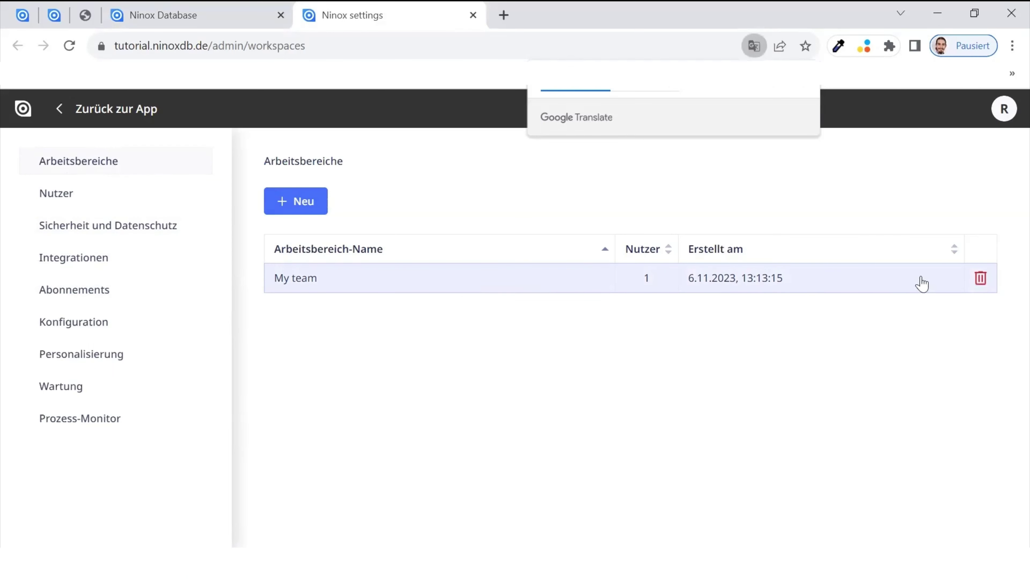
# - Create the Demo-Bereich workspace with owner root and show it in the Ninox Database tab
pyautogui.click(291, 207)
pyautogui.click(334, 259)
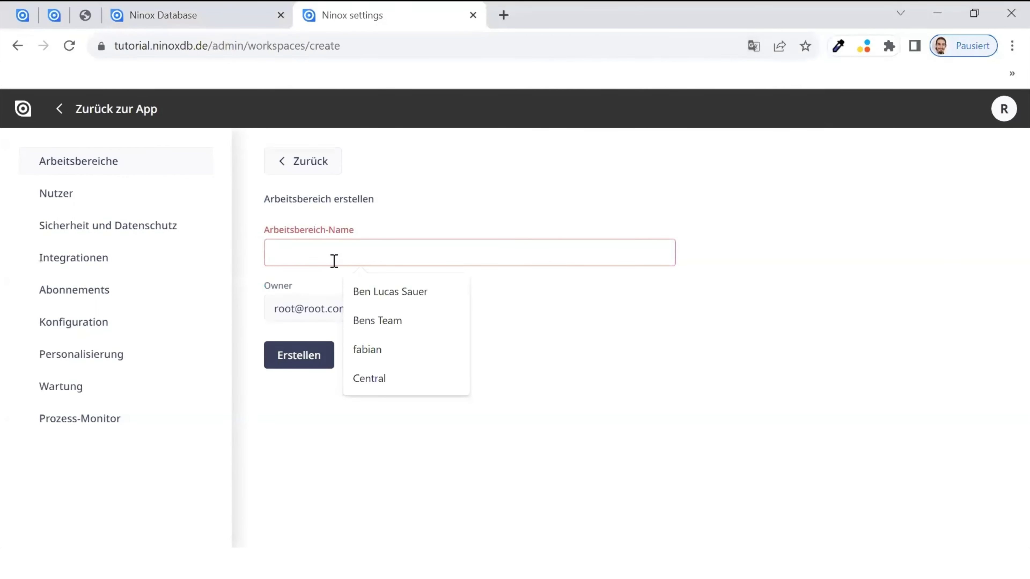
pyautogui.write('Demo')
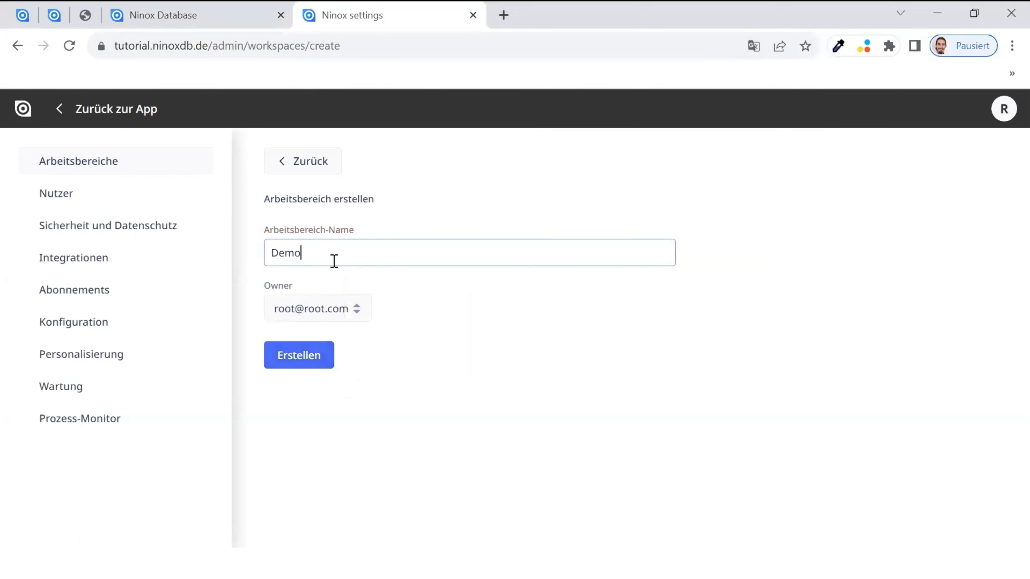
pyautogui.write('-Bereich')
pyautogui.click(320, 306)
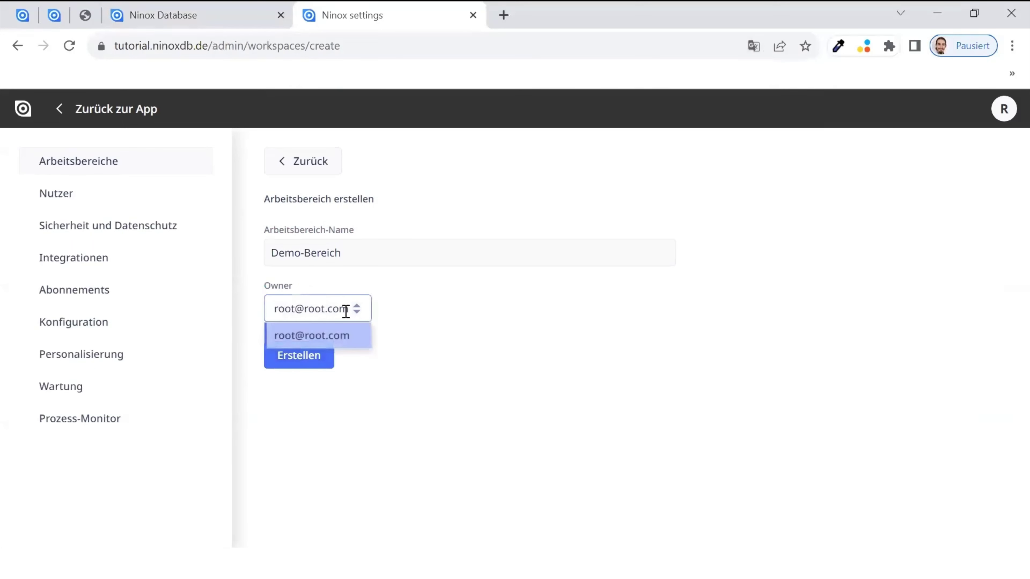
pyautogui.click(405, 323)
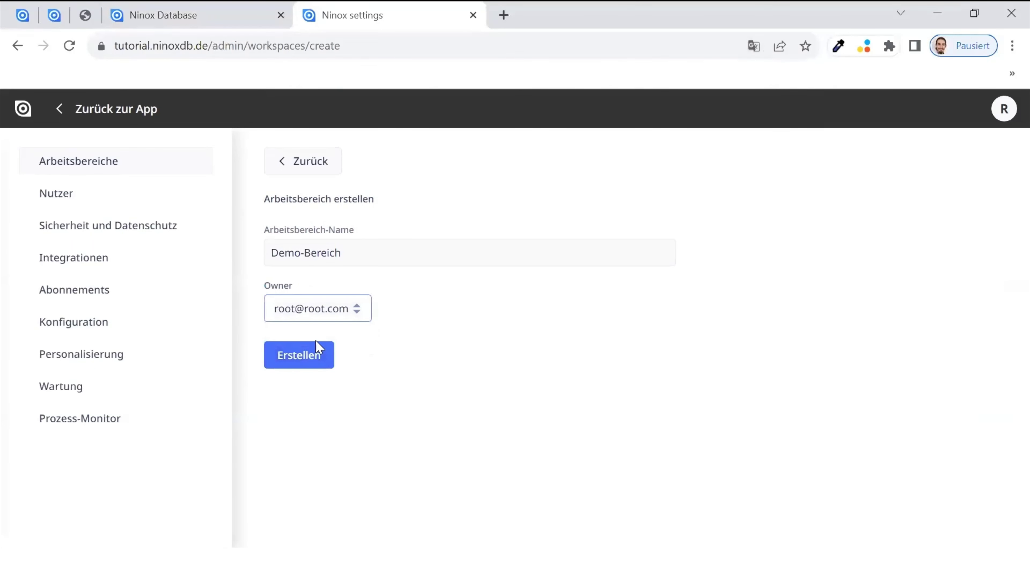
pyautogui.click(305, 365)
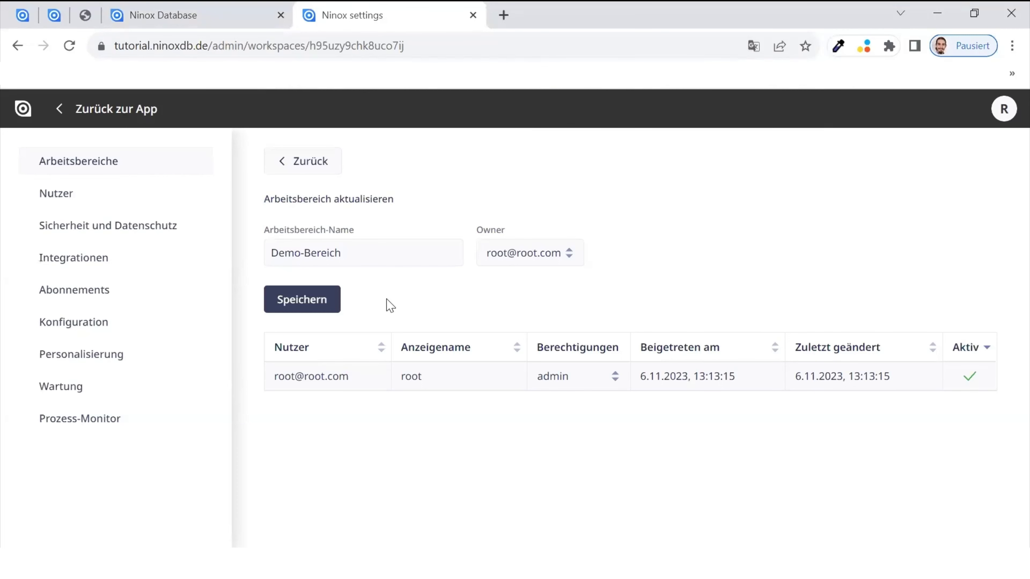
pyautogui.click(184, 25)
pyautogui.click(68, 109)
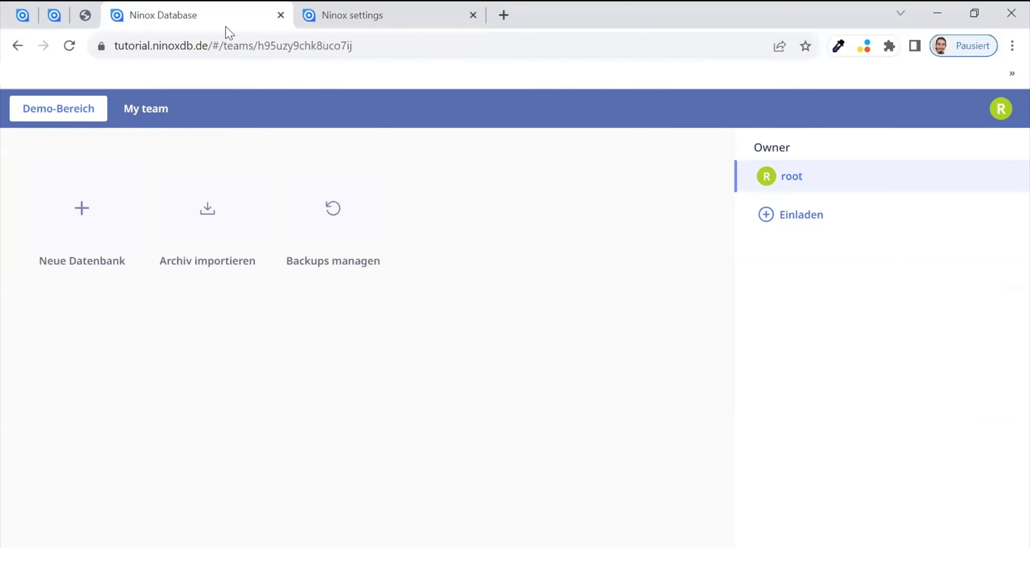
# - Review the root user's permission options in the workspace settings
pyautogui.hotkey('ctrl', 'Tab')
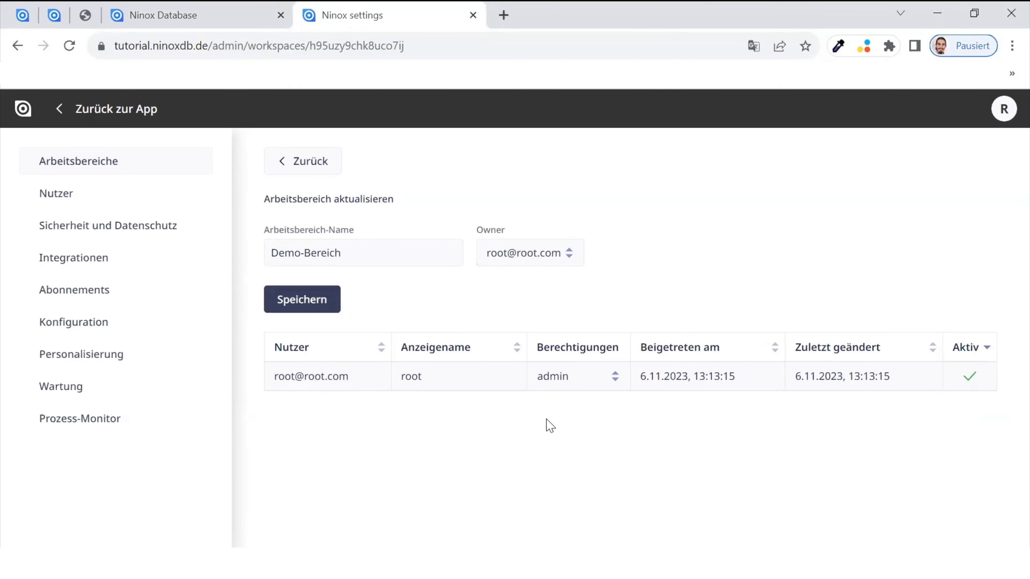
pyautogui.click(602, 370)
pyautogui.hotkey('ctrl', 'shift', 'Tab')
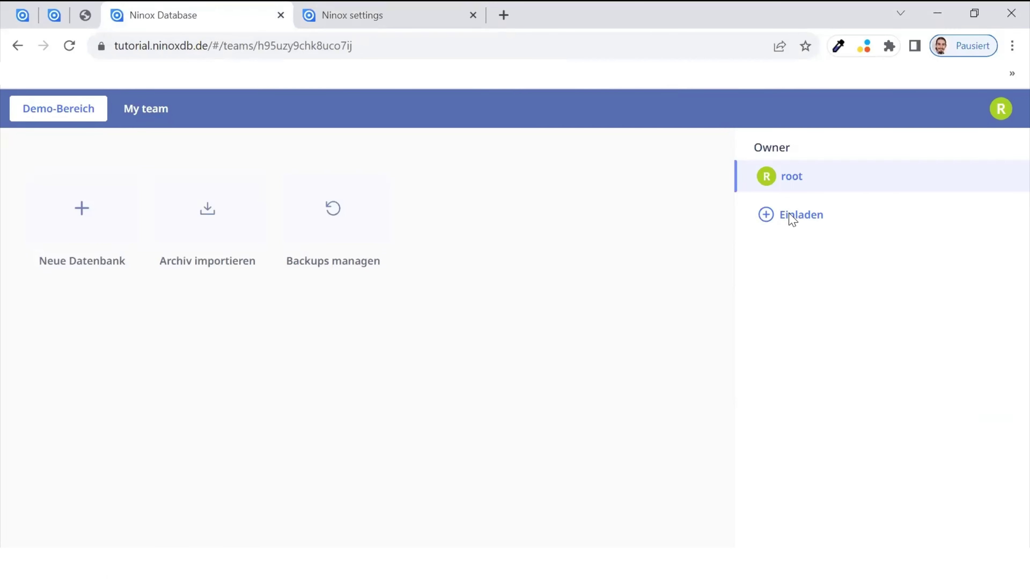
# - Draft a member invitation with admin permission, look at Rolle erstellen, then cancel the invitation
pyautogui.click(793, 217)
pyautogui.click(526, 289)
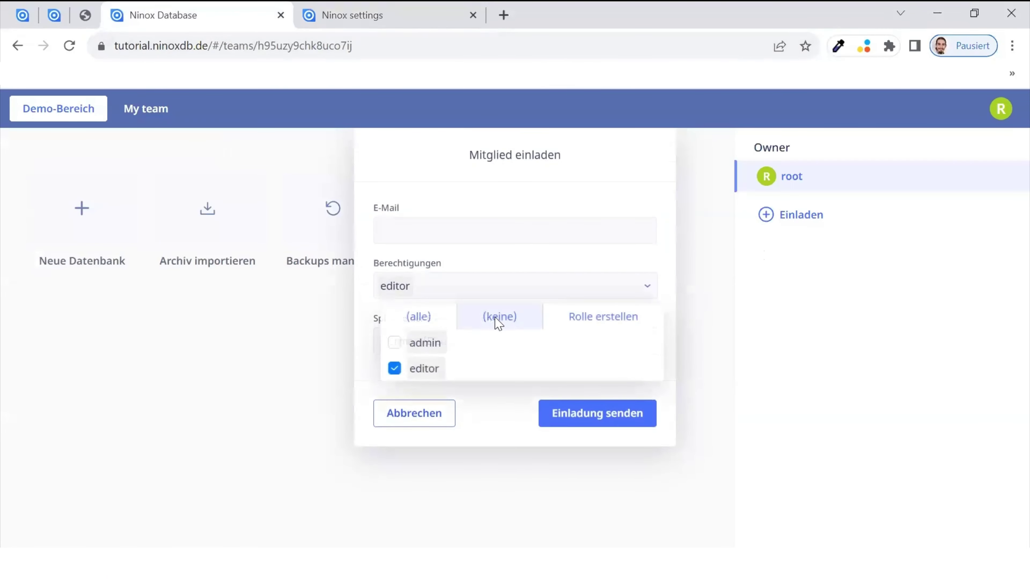
pyautogui.click(420, 344)
pyautogui.click(414, 370)
pyautogui.click(434, 231)
pyautogui.click(432, 227)
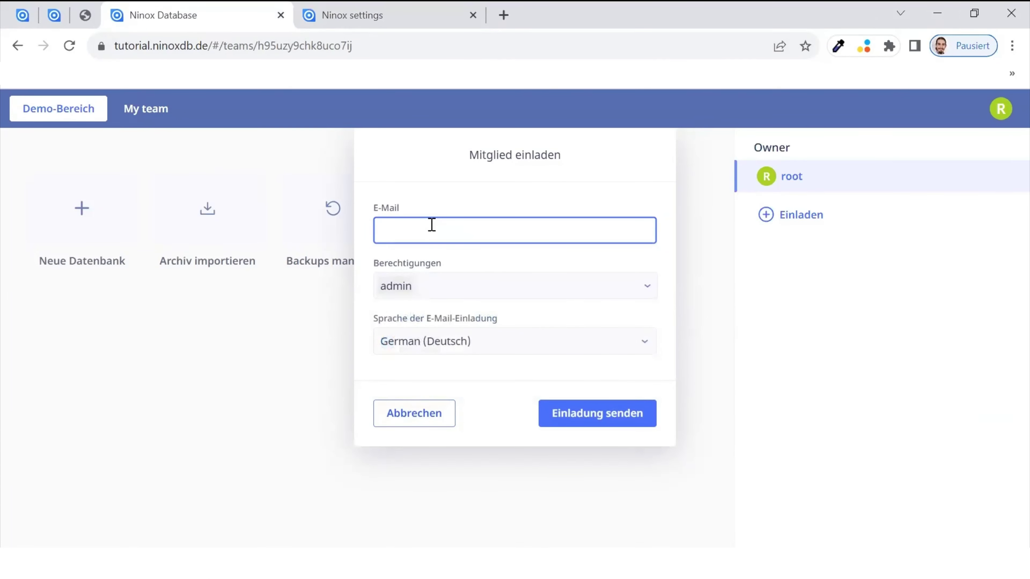
pyautogui.click(448, 285)
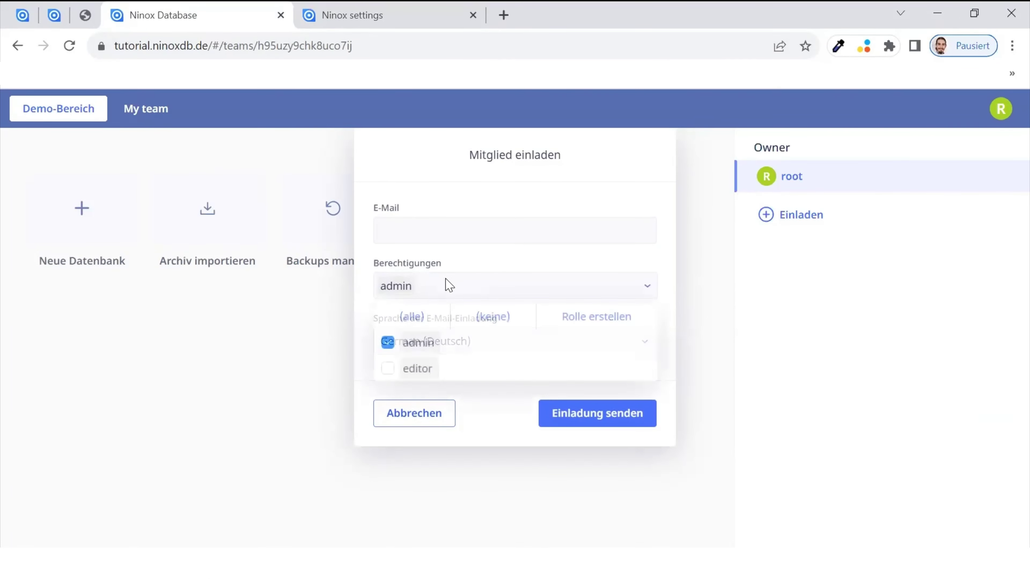
pyautogui.click(577, 323)
pyautogui.click(416, 302)
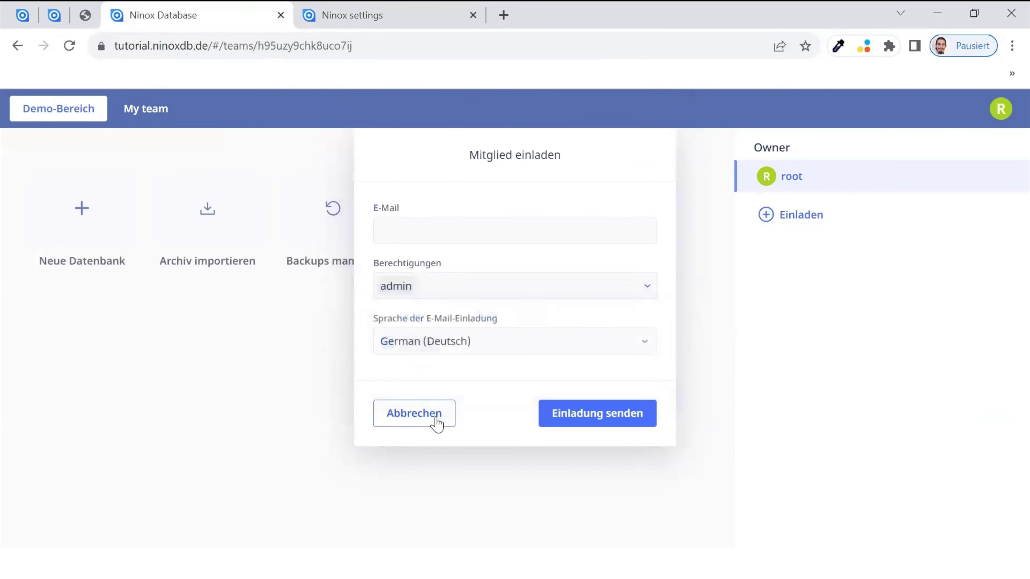
pyautogui.click(414, 413)
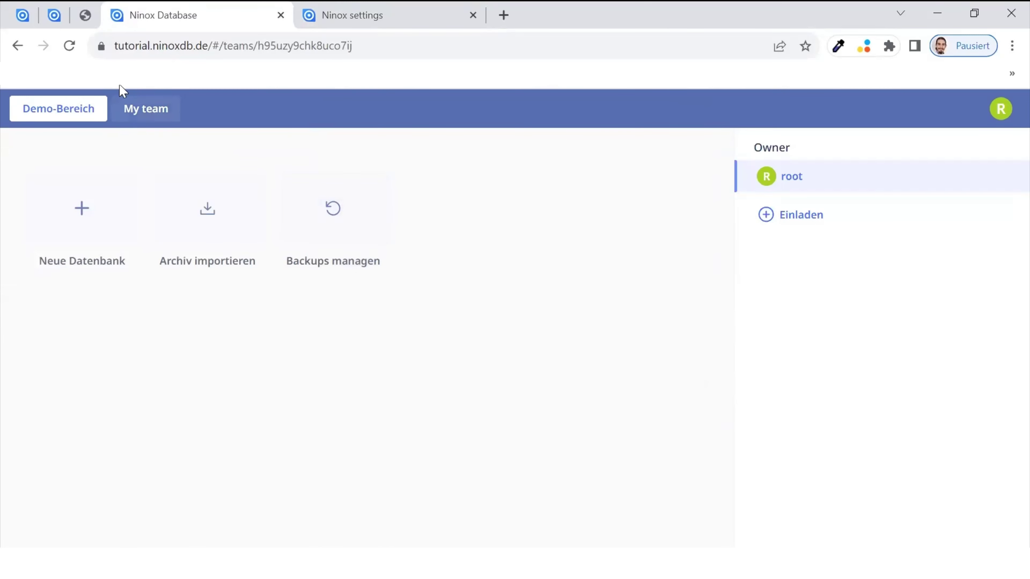
pyautogui.click(353, 25)
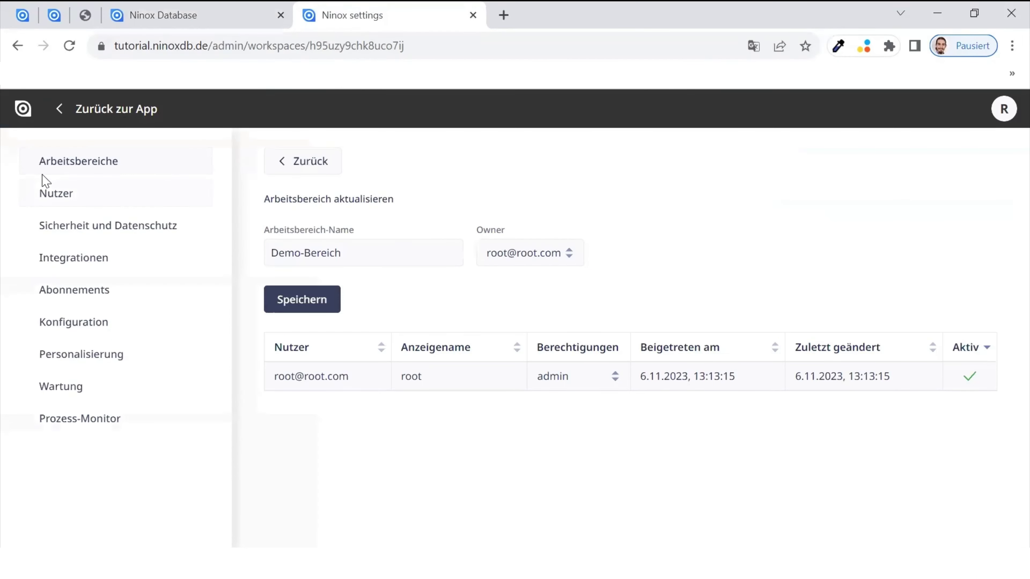
# - Open the root user's details from the Nutzer list
pyautogui.click(63, 191)
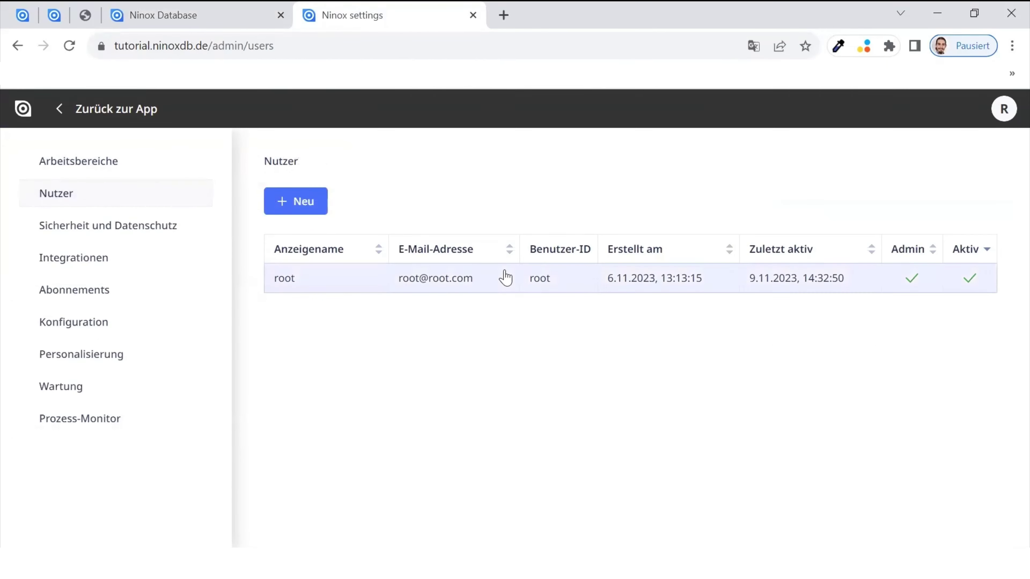
pyautogui.click(500, 284)
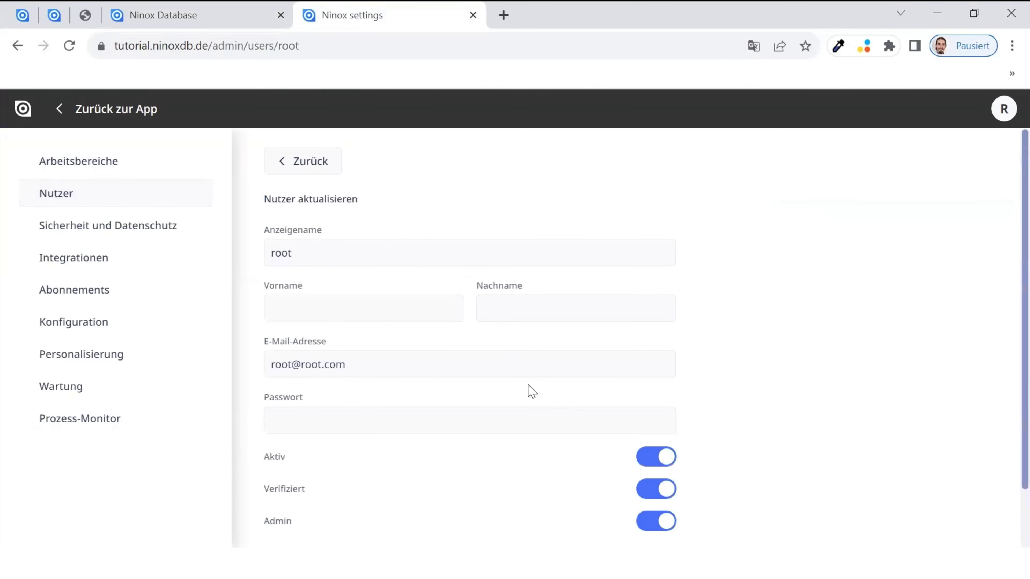
pyautogui.scroll(-2, 490, 442)
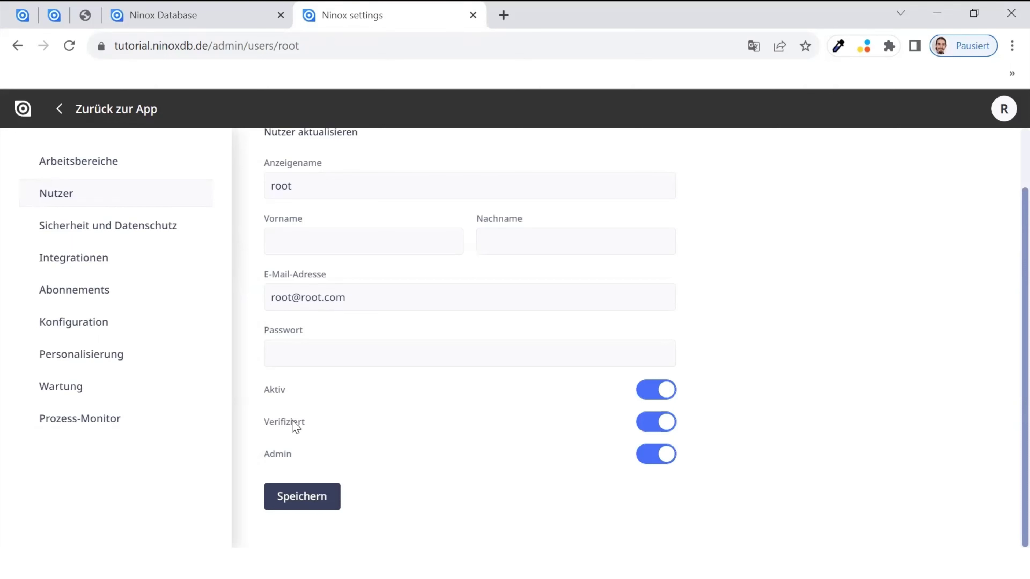
pyautogui.scroll(2, 330, 235)
# - Change the display name to Development, first name to Ninox and last name to Dev
pyautogui.click(319, 261)
pyautogui.moveTo(319, 260); pyautogui.dragTo(275, 260)
pyautogui.write('Development')
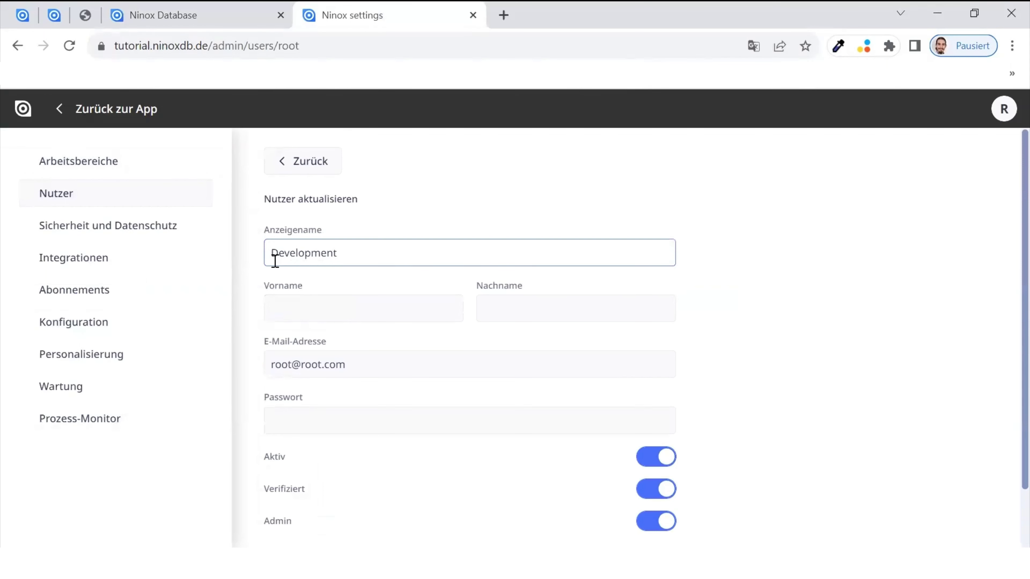
pyautogui.press('Tab')
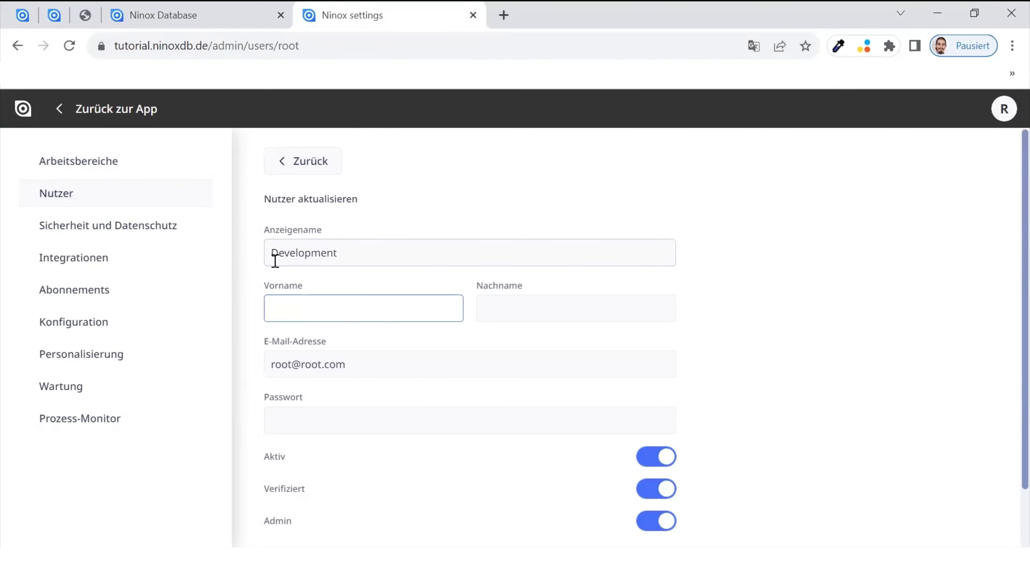
pyautogui.write('Ninox')
pyautogui.press('Tab')
pyautogui.write('Dev')
# - Replace the user's e-mail address and password, then save the profile
pyautogui.hotkey('ctrl', 'a')
pyautogui.click(347, 361)
pyautogui.moveTo(347, 361); pyautogui.dragTo(196, 366)
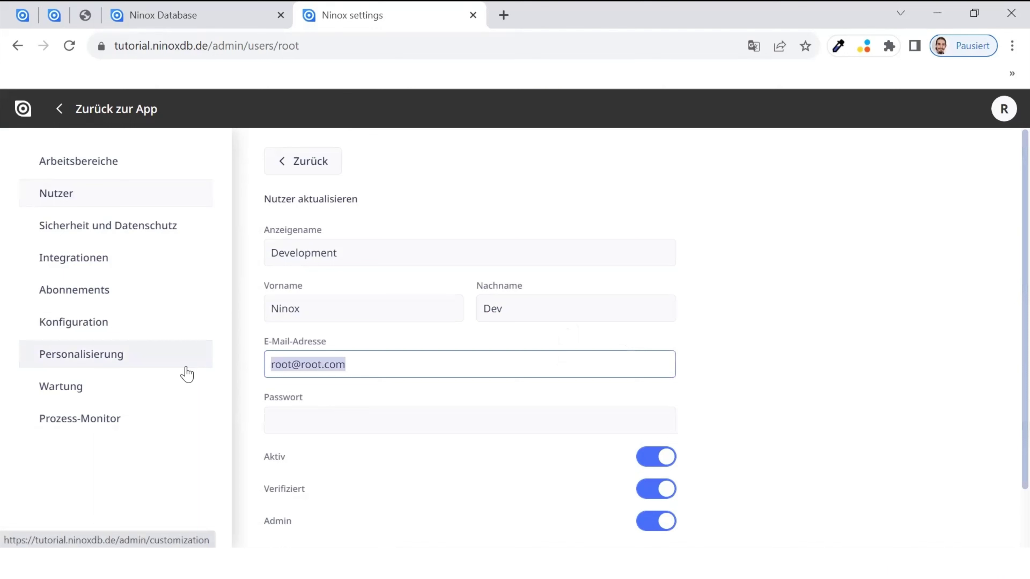
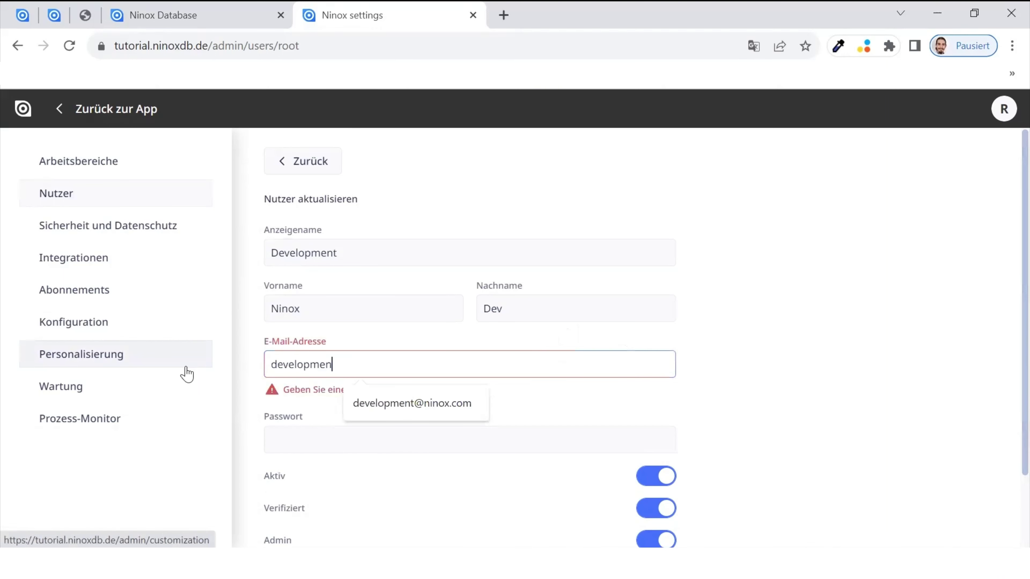
pyautogui.press('Tab')
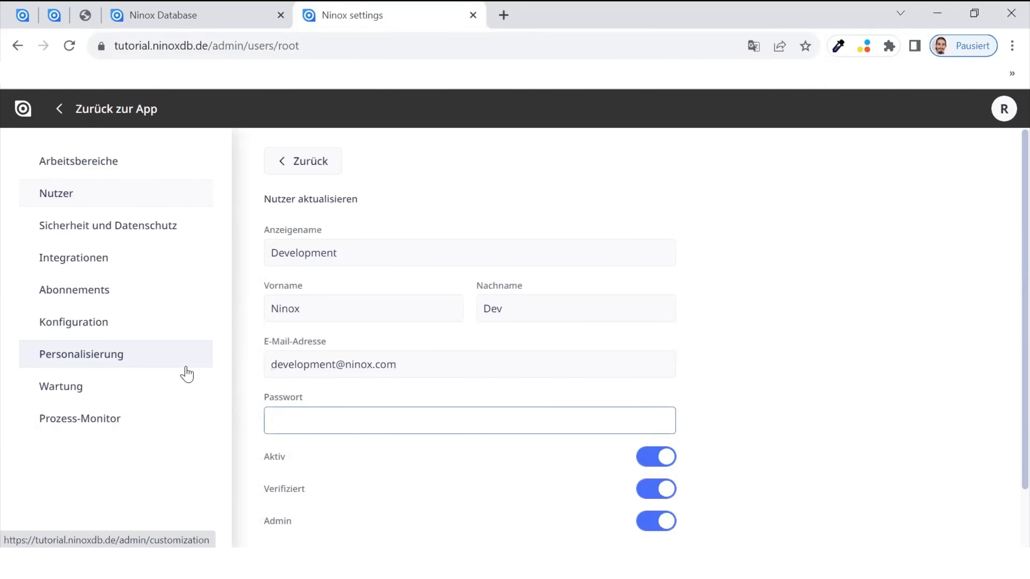
pyautogui.write('•••••••••••••')
pyautogui.scroll(-2, 580, 345)
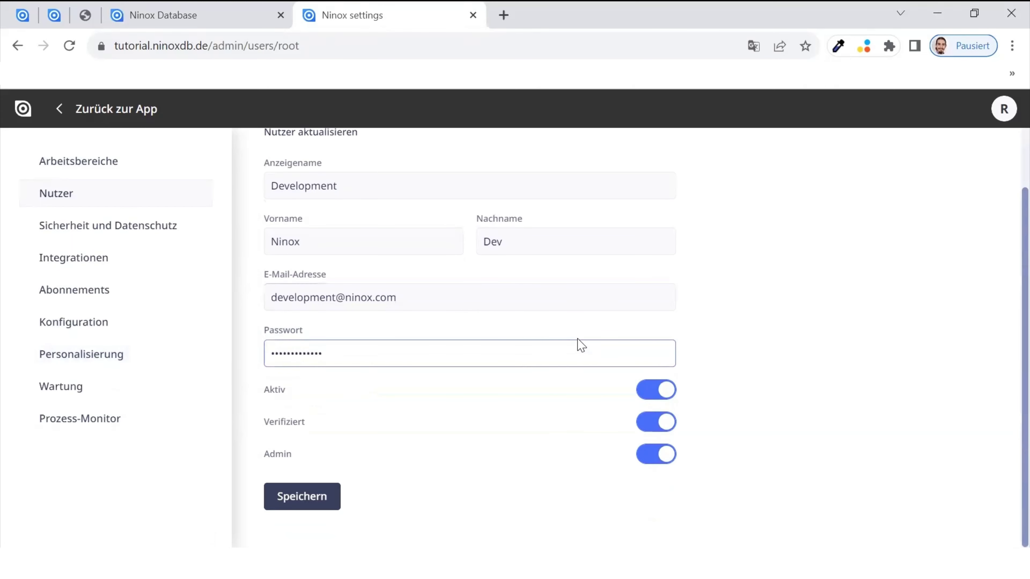
pyautogui.click(302, 497)
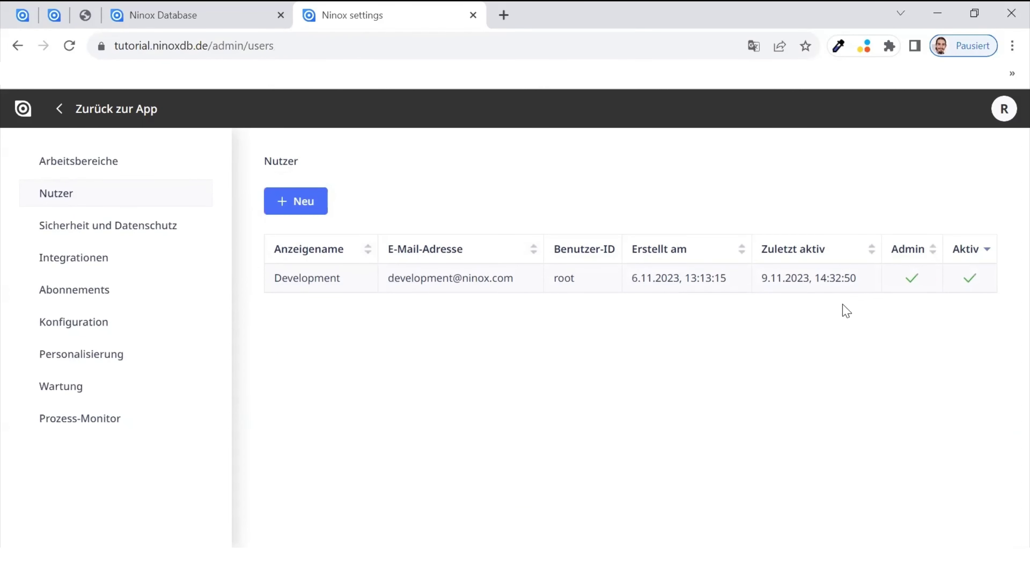
# - Start a new user with display name Support, first name Ninox and last name Supp
pyautogui.click(301, 210)
pyautogui.click(341, 256)
pyautogui.write('Support')
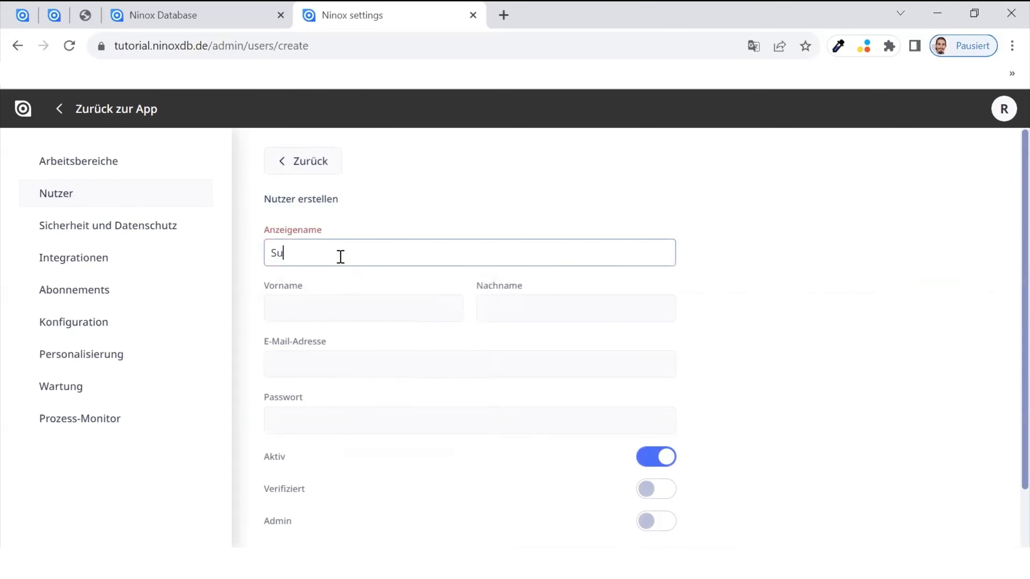
pyautogui.press('Tab')
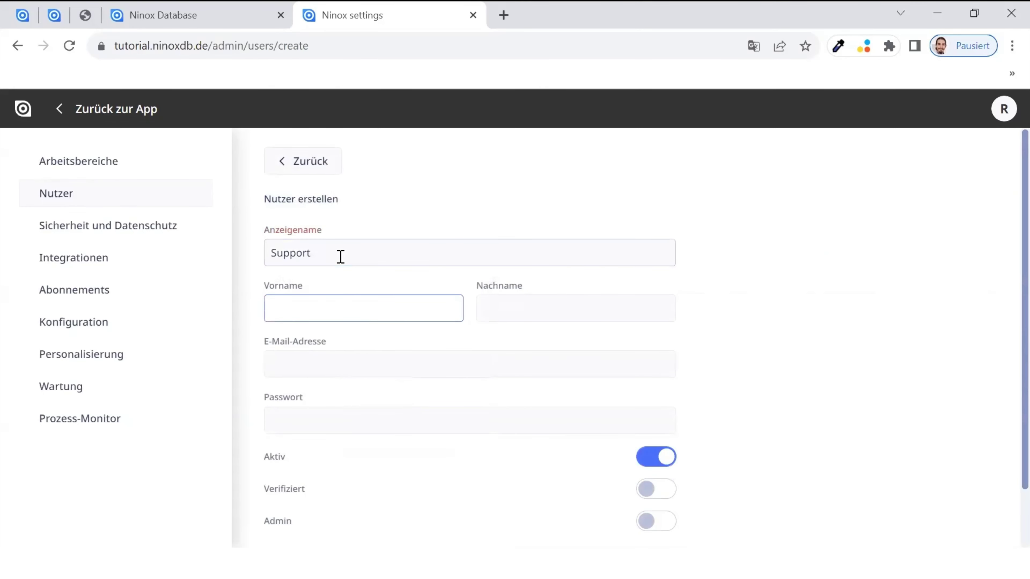
pyautogui.write('Ninox')
pyautogui.press('Tab')
pyautogui.write('Dup')
pyautogui.press('BackSpace')
pyautogui.press('BackSpace')
pyautogui.press('BackSpace')
pyautogui.write('Supp')
# - Enter the new user's e-mail address and password, mark it Verifiziert and save
pyautogui.press('Tab')
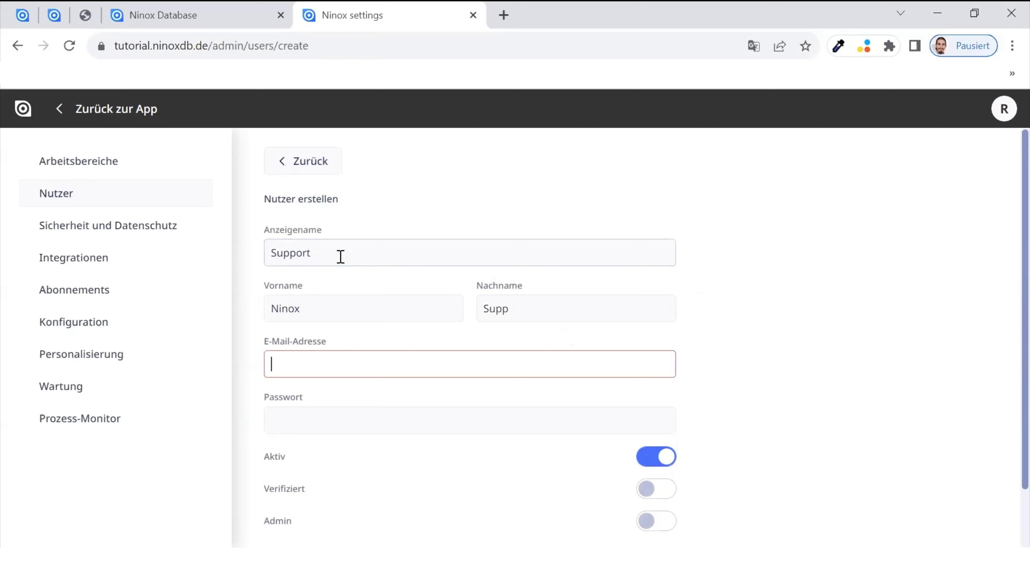
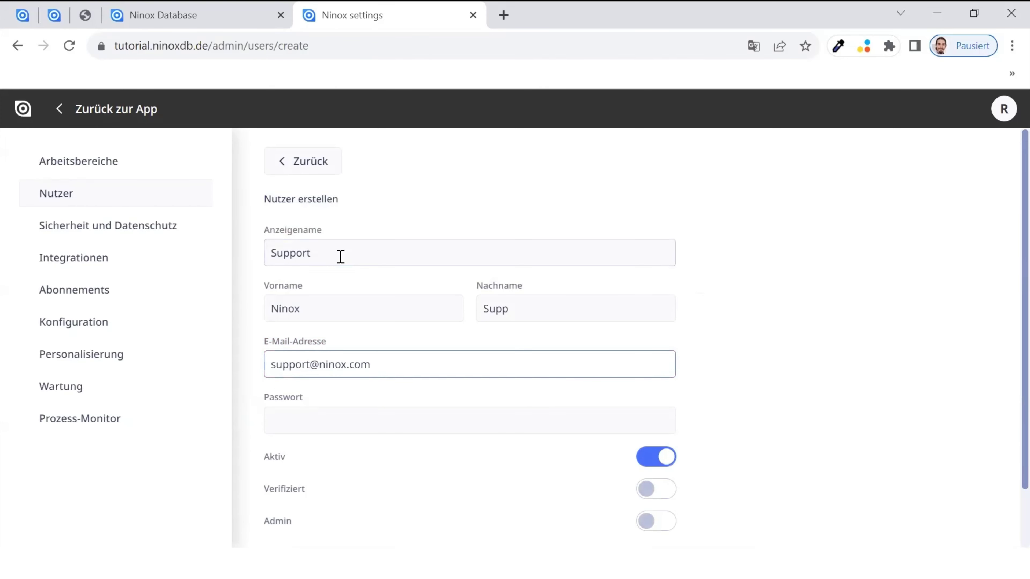
pyautogui.press('Tab')
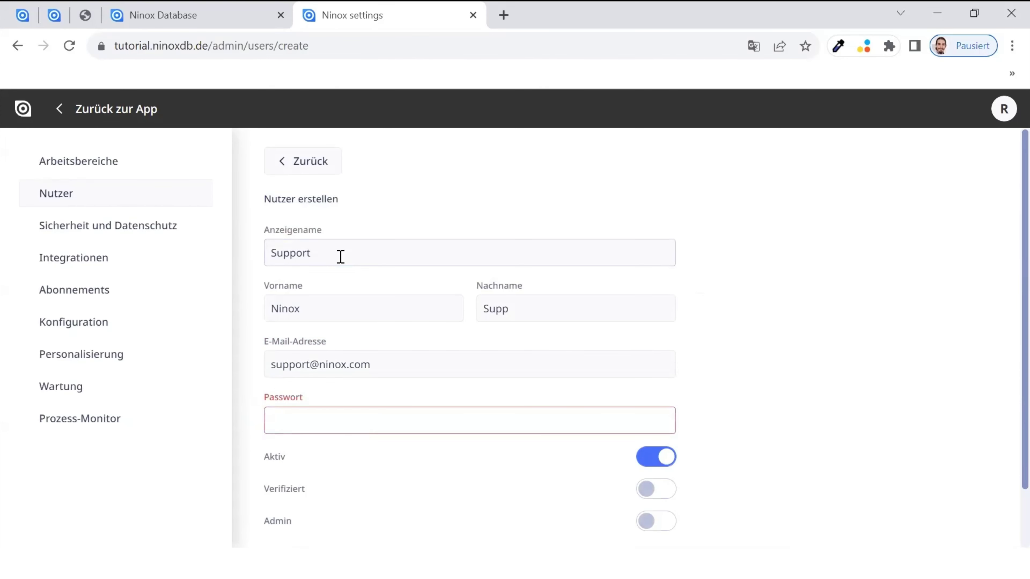
pyautogui.write('•••••••••••••')
pyautogui.scroll(-2, 405, 276)
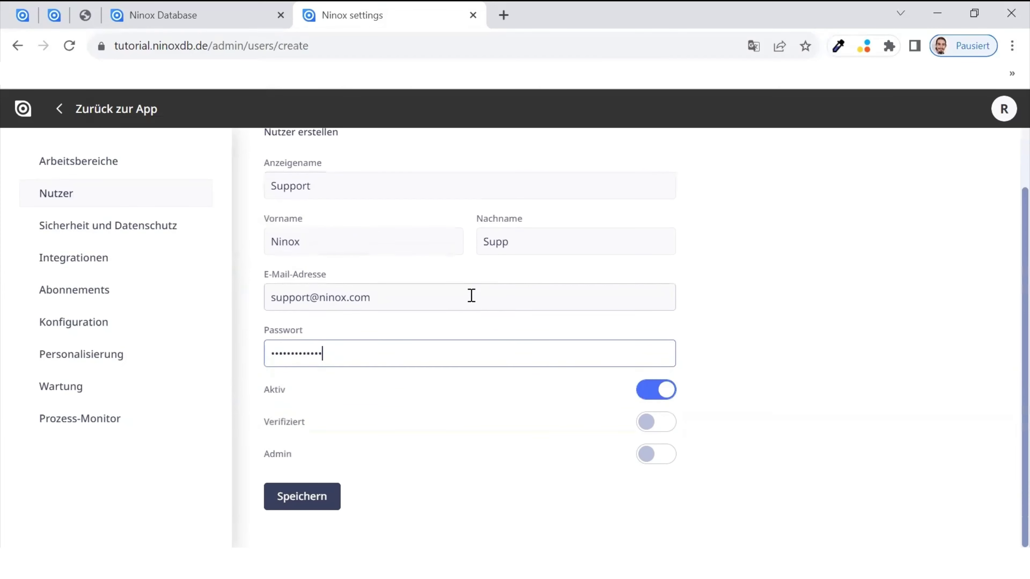
pyautogui.click(647, 429)
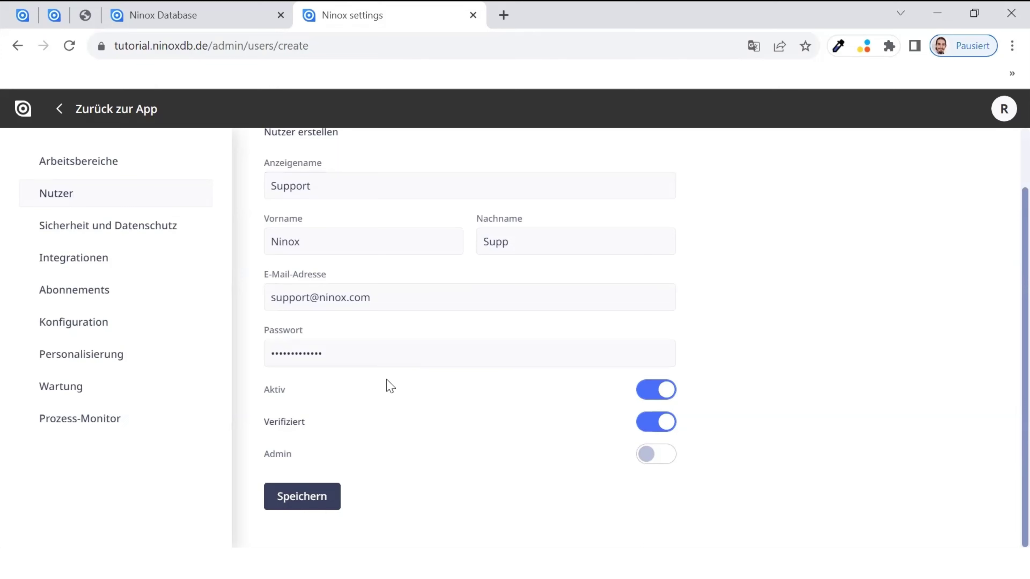
pyautogui.click(321, 504)
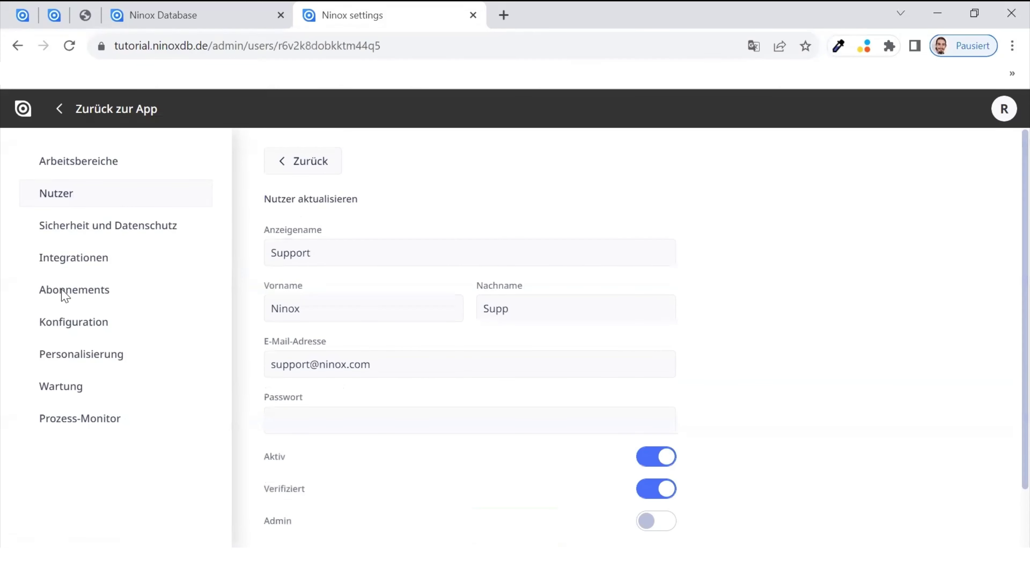
# - Add the Support user to Demo-Bereich as a member with admin and editor permissions
pyautogui.click(77, 165)
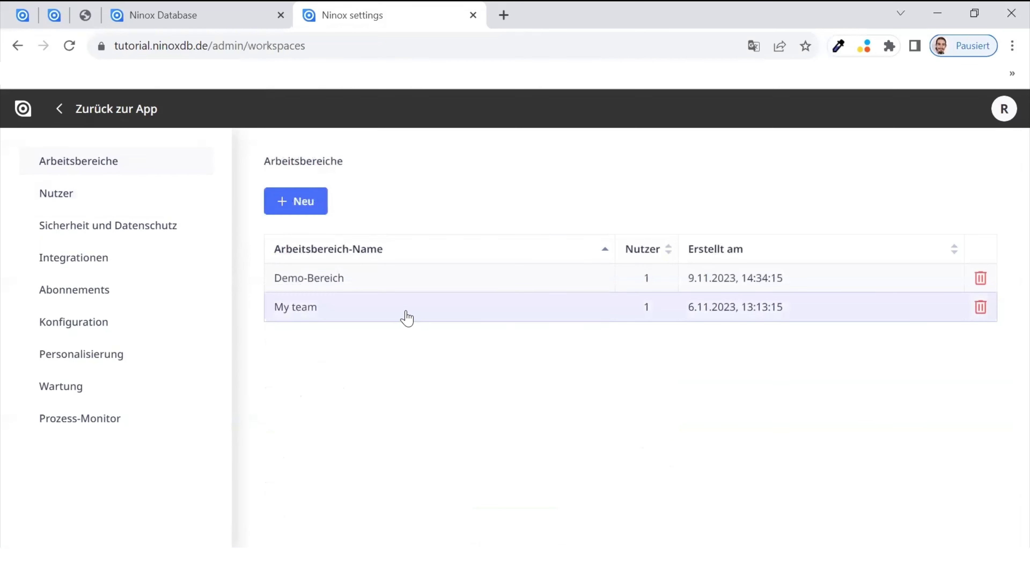
pyautogui.click(403, 286)
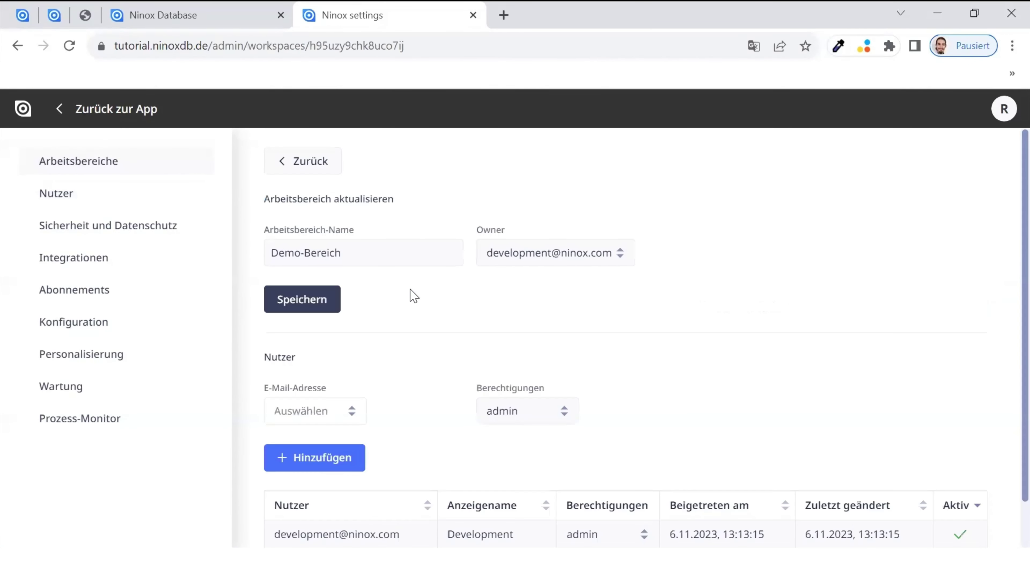
pyautogui.scroll(-1, 426, 404)
pyautogui.click(347, 361)
pyautogui.click(345, 387)
pyautogui.click(505, 361)
pyautogui.click(501, 412)
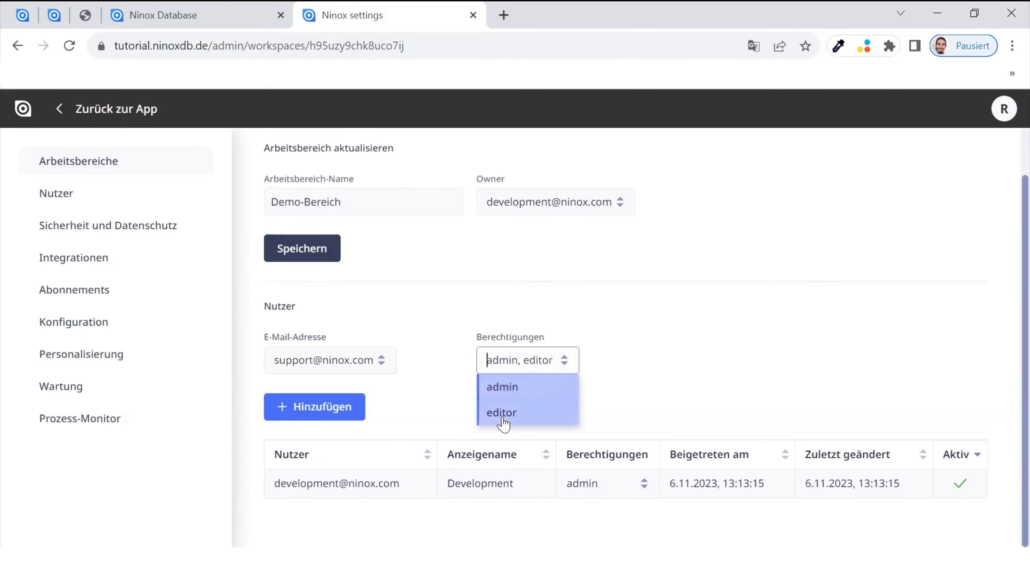
pyautogui.click(335, 407)
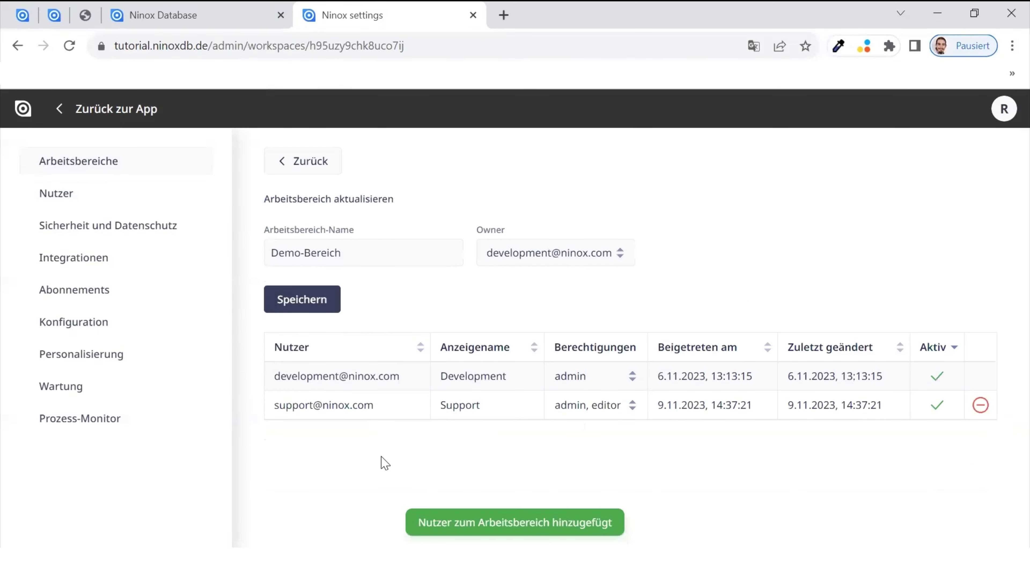
# - Confirm Support is listed in Demo-Bereich, then open Sicherheit und Datenschutz in settings
pyautogui.click(134, 18)
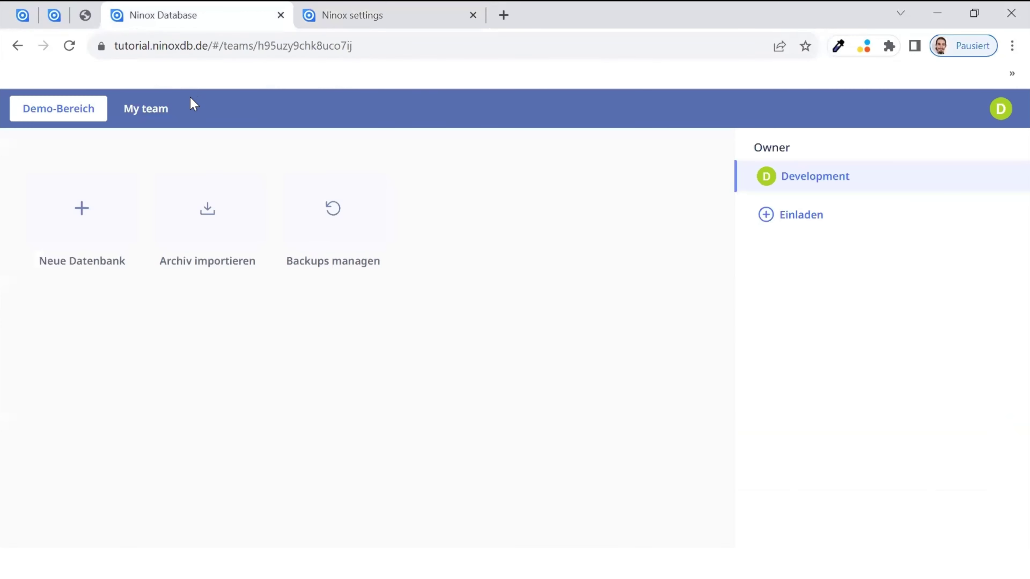
pyautogui.click(165, 111)
pyautogui.click(74, 110)
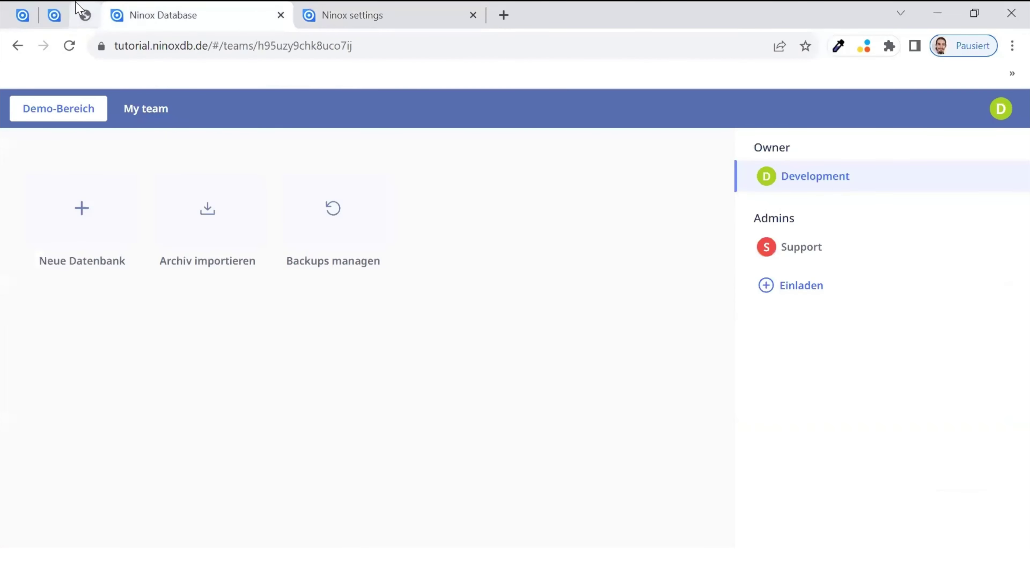
pyautogui.click(349, 15)
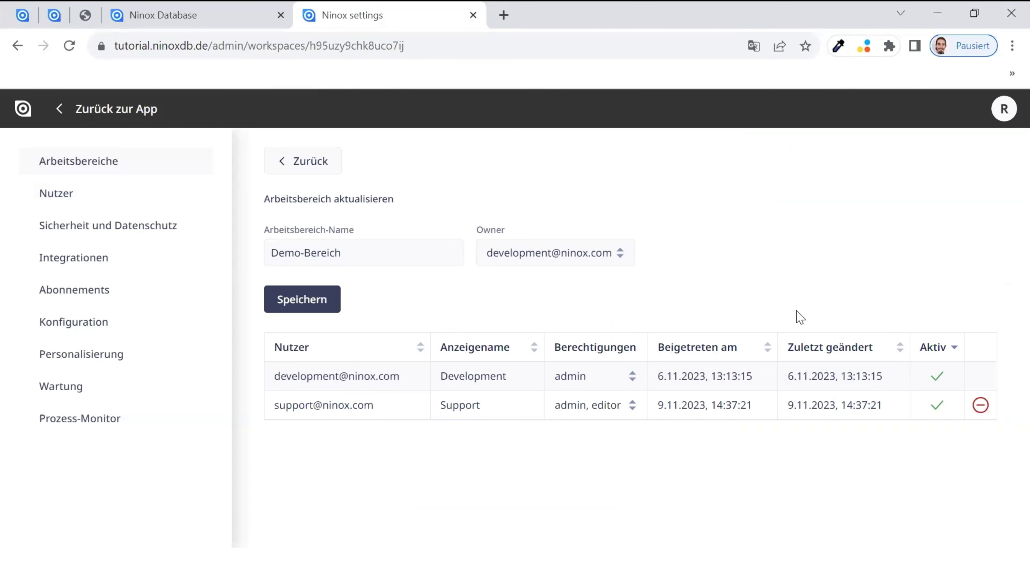
pyautogui.click(84, 232)
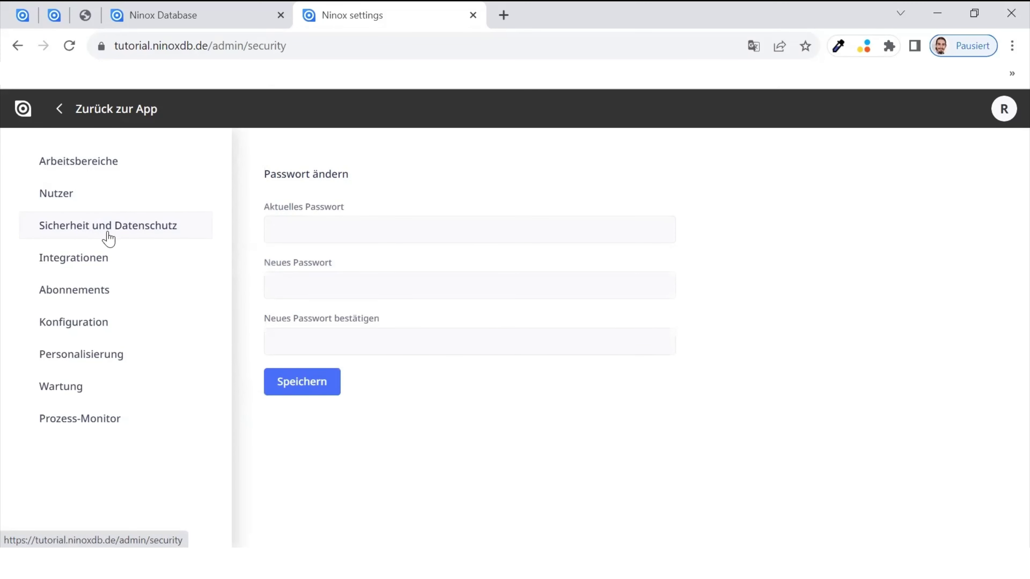
# - Inspect the current, new and confirm password fields, then show API-Keys under Integrationen
pyautogui.click(349, 242)
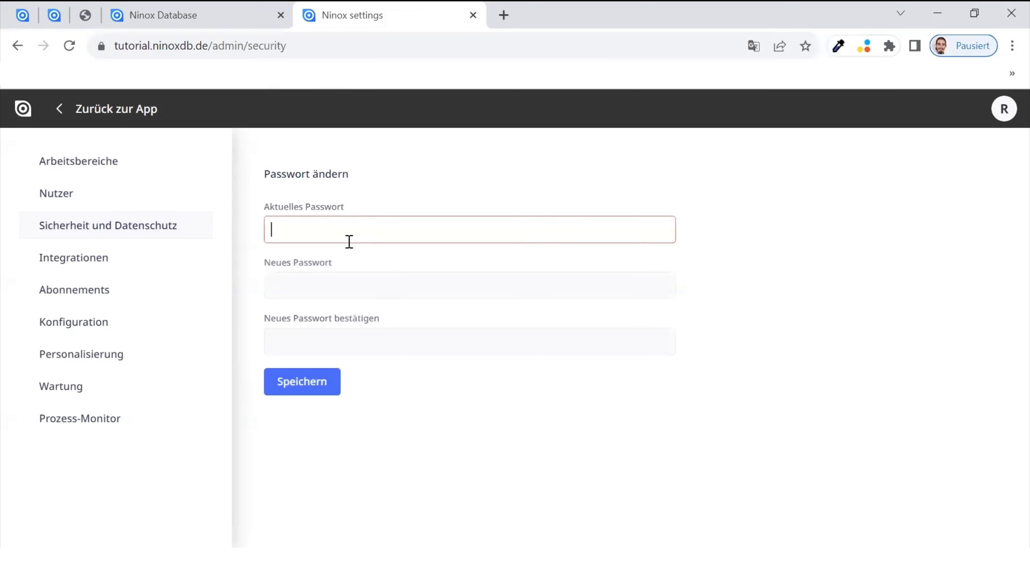
pyautogui.click(354, 285)
pyautogui.click(354, 339)
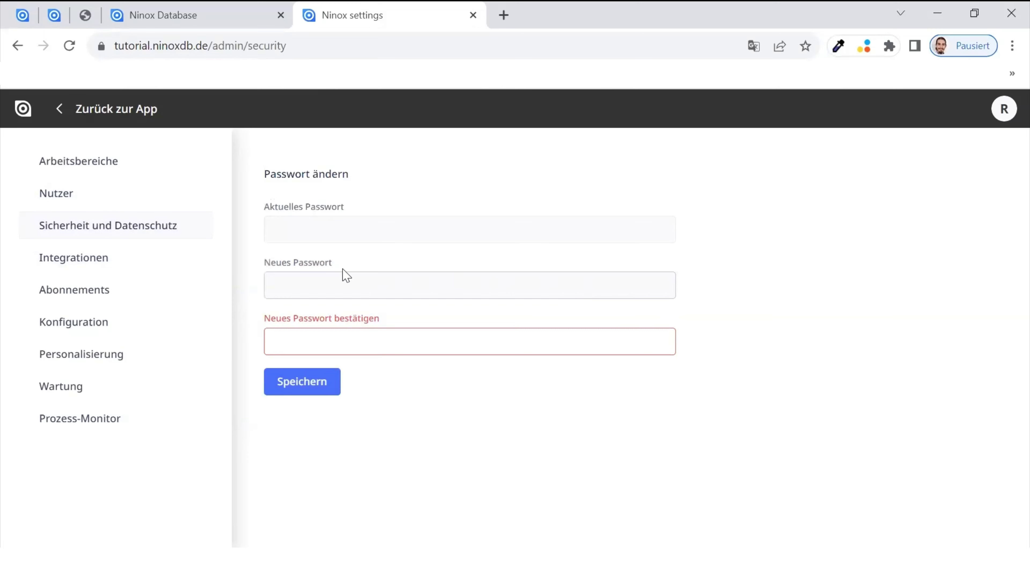
pyautogui.click(99, 263)
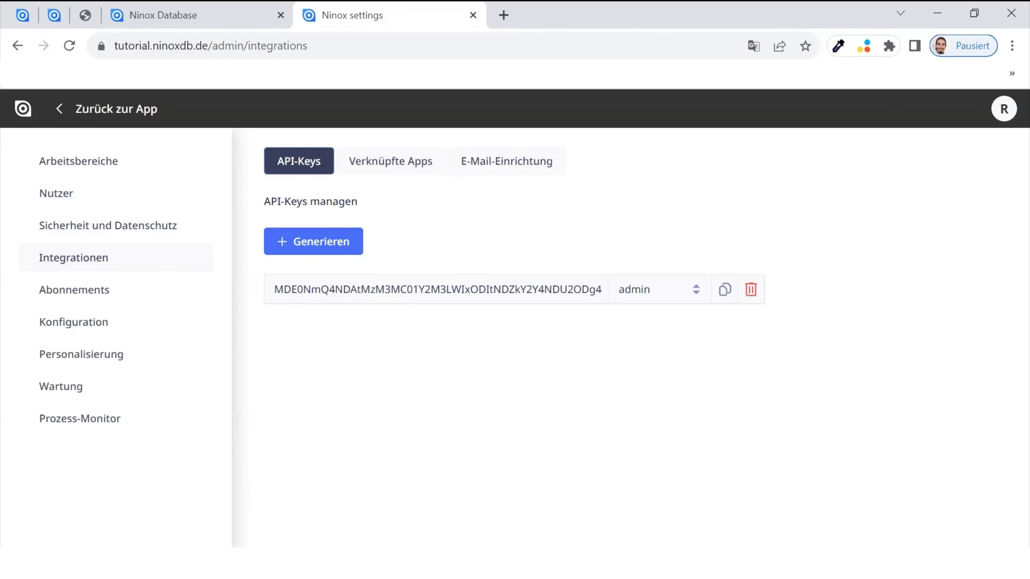
# - Generate a second API key with the editor role instead of admin, then show linked apps
pyautogui.click(342, 243)
pyautogui.click(657, 318)
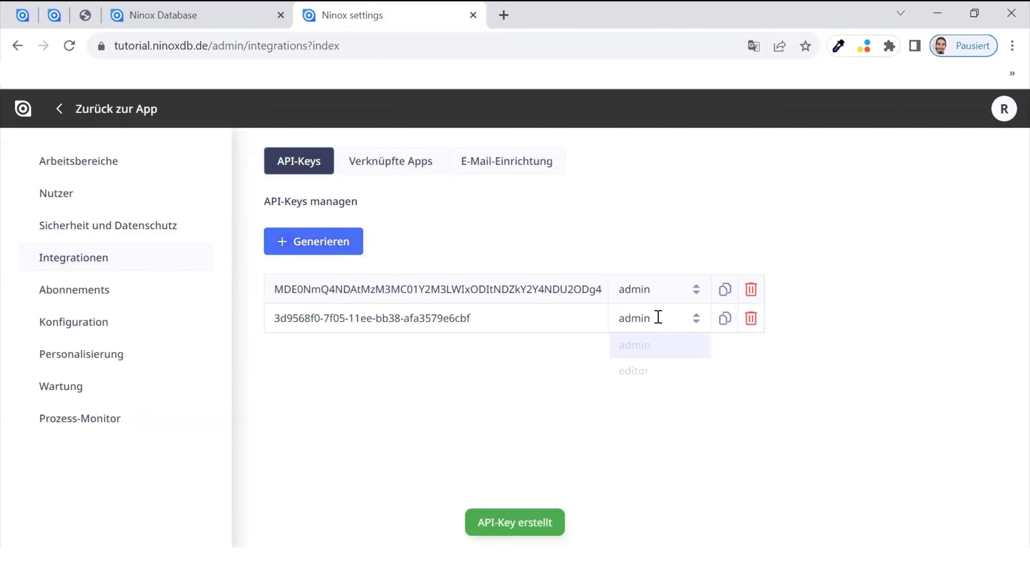
pyautogui.click(653, 368)
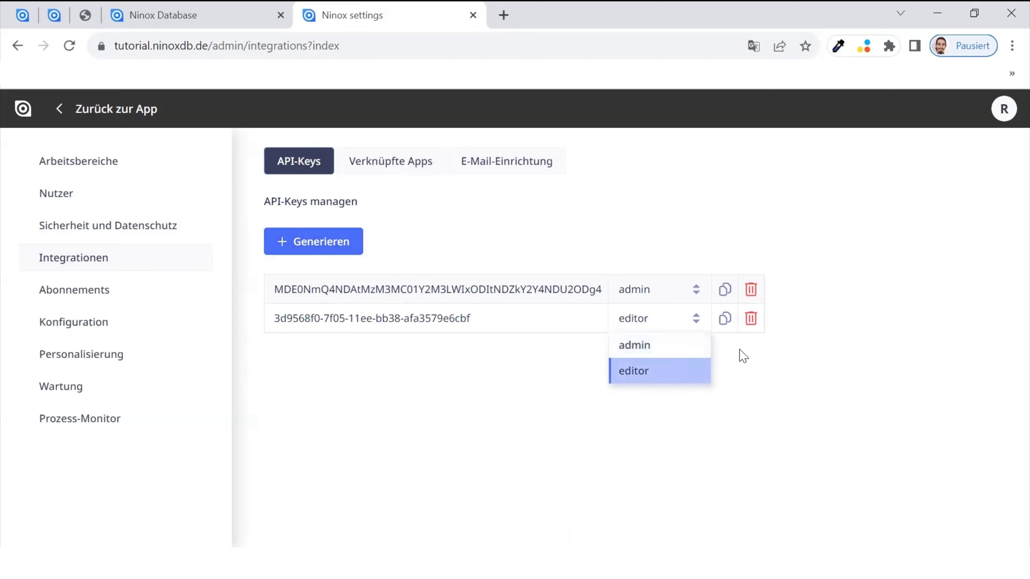
pyautogui.click(774, 326)
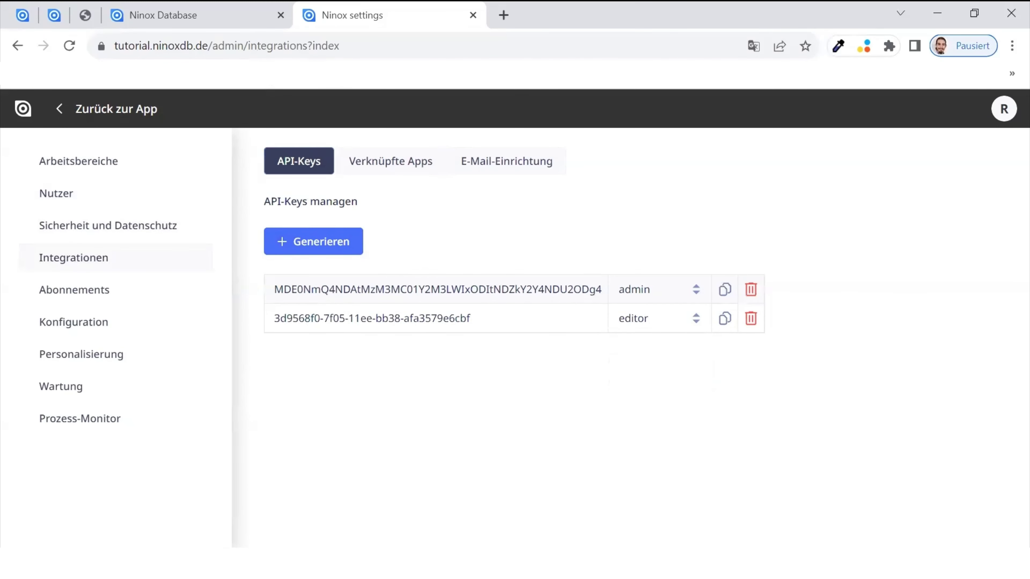
pyautogui.click(416, 175)
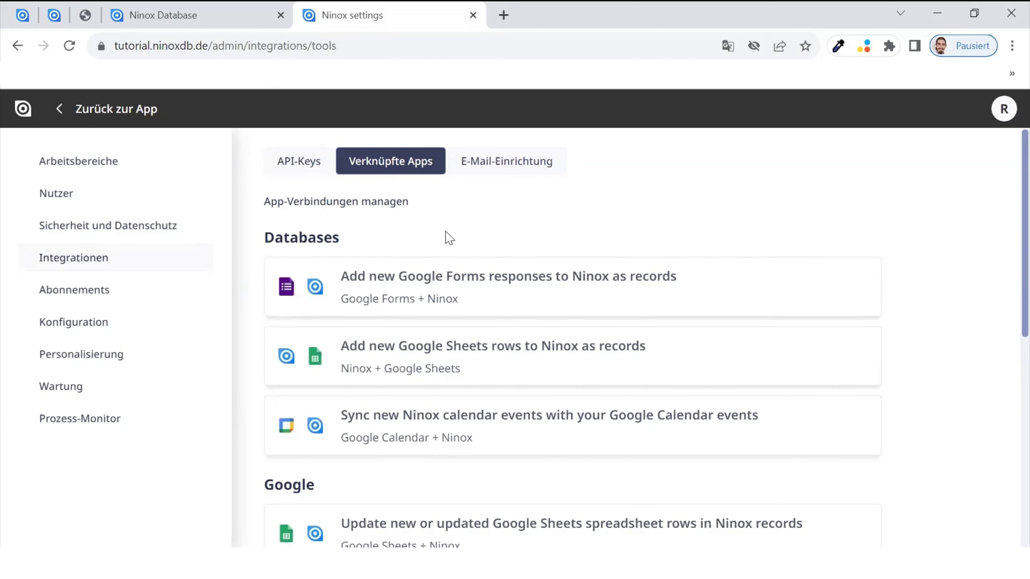
# - Browse the Verknüpfte Apps integrations list, then show the E-Mail-Einrichtung page
pyautogui.scroll(-3, 491, 276)
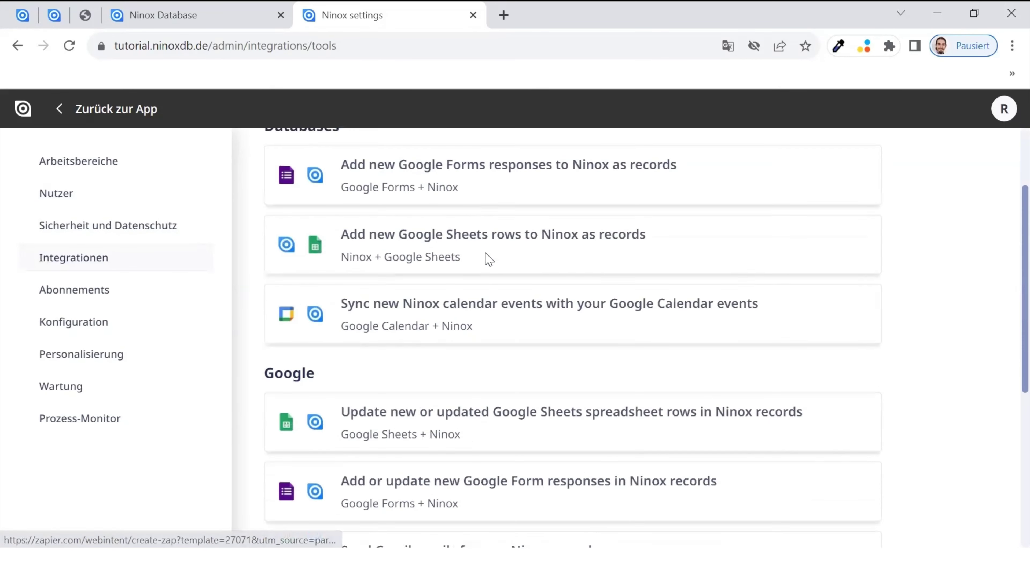
pyautogui.scroll(-6, 489, 259)
pyautogui.scroll(10, 489, 259)
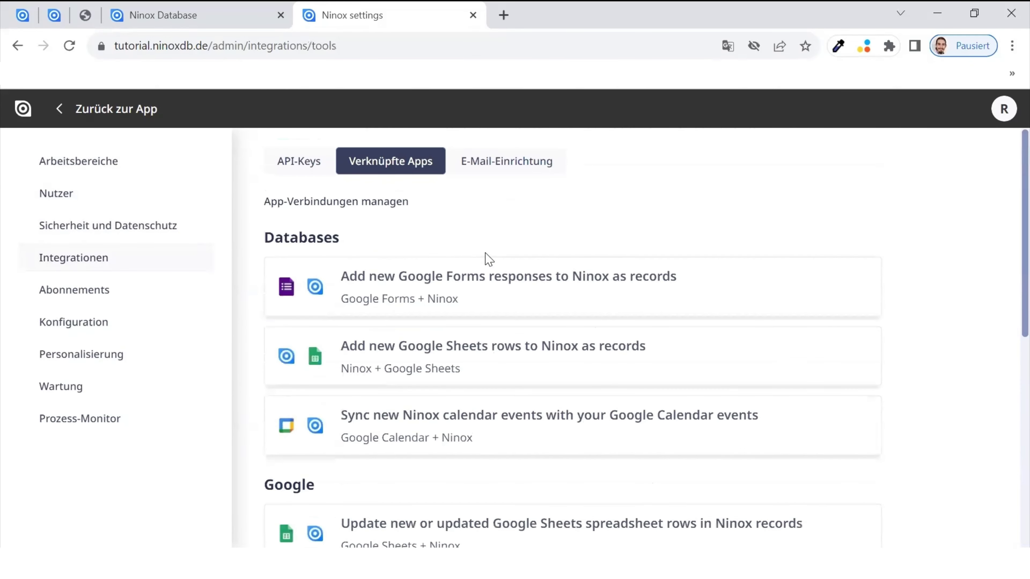
pyautogui.click(490, 170)
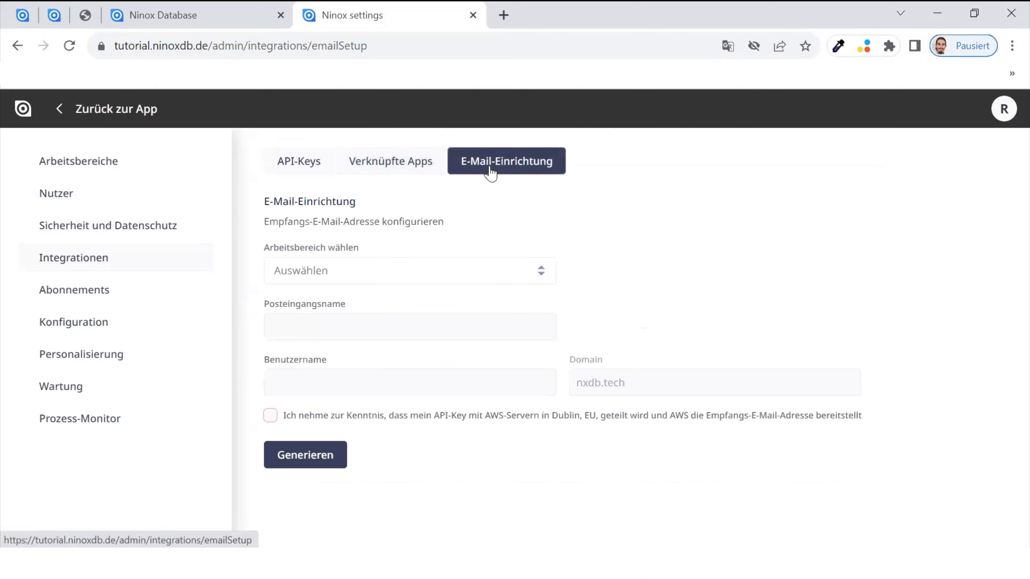
# - Generate a Demo-Bereich receiving address with inbox name 'Tutorial' and username 'demo', accepting the AWS notice
pyautogui.click(542, 331)
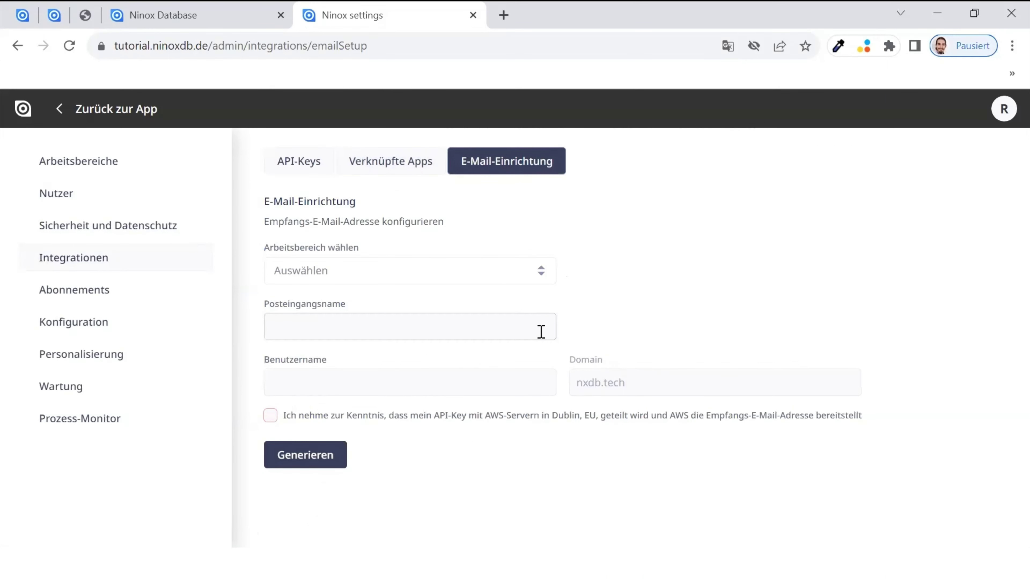
pyautogui.click(473, 304)
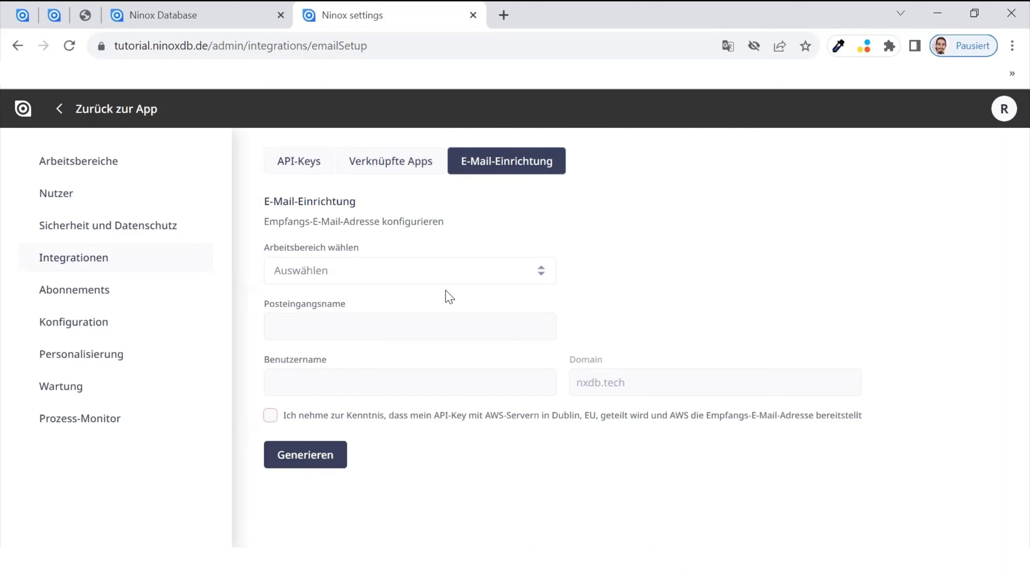
pyautogui.click(374, 280)
pyautogui.click(361, 309)
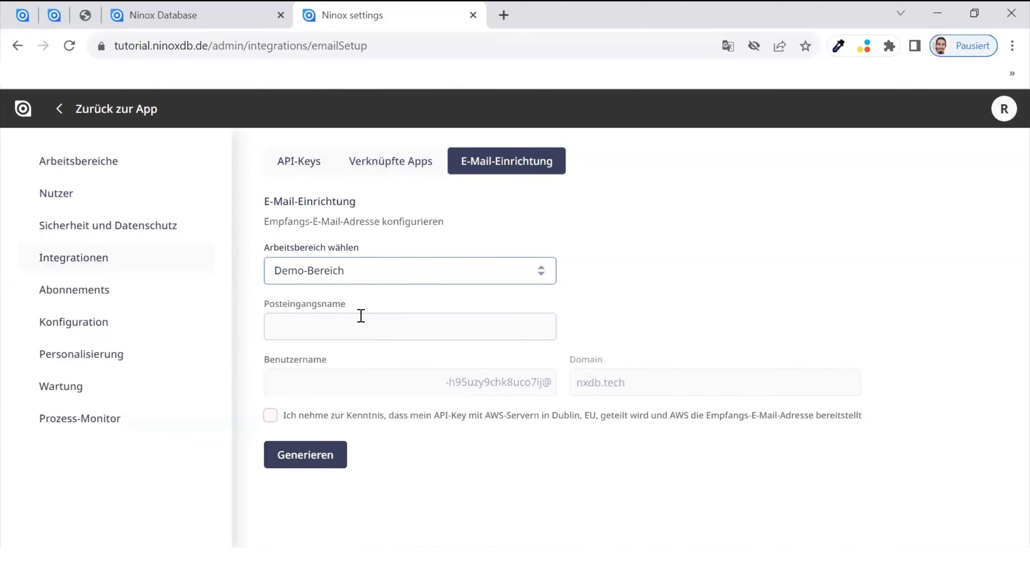
pyautogui.click(359, 316)
pyautogui.write('Tutorial')
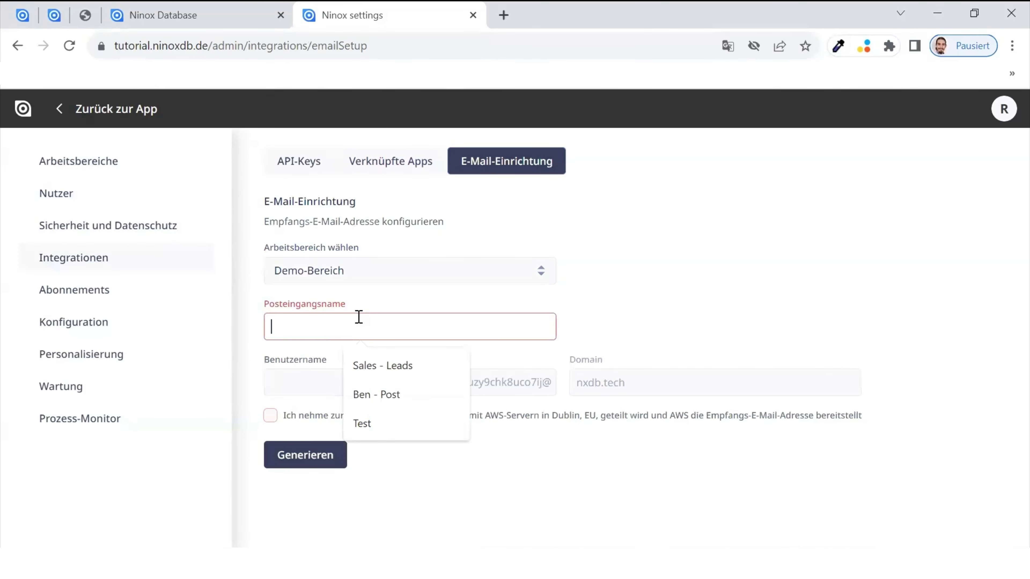
pyautogui.press('Tab')
pyautogui.write('demo')
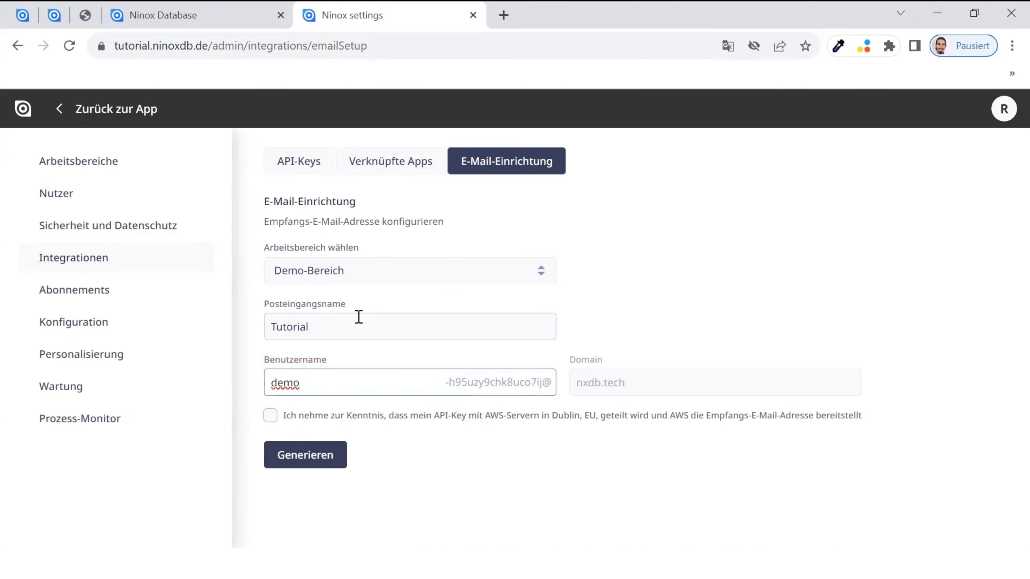
pyautogui.click(295, 417)
pyautogui.click(302, 465)
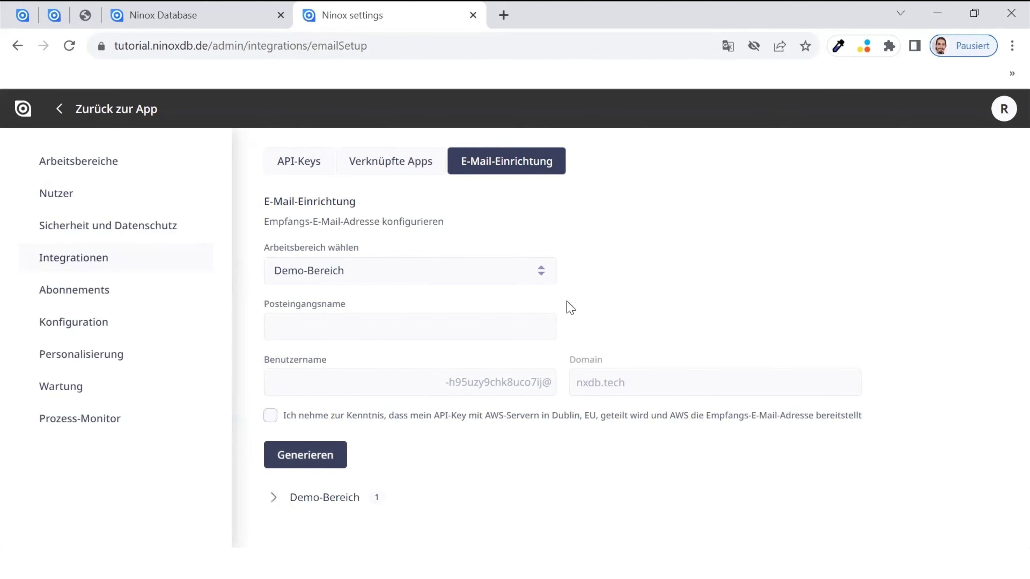
# - Expand the Demo-Bereich inbox list to review the new Tutorial address, then switch to the database view
pyautogui.click(286, 497)
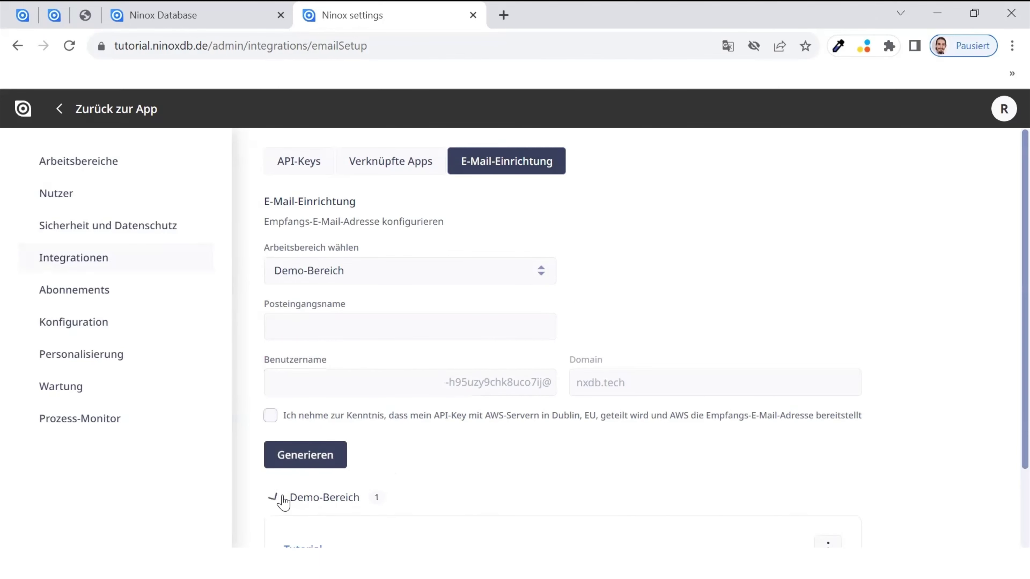
pyautogui.scroll(-3, 563, 462)
pyautogui.scroll(-1, 565, 462)
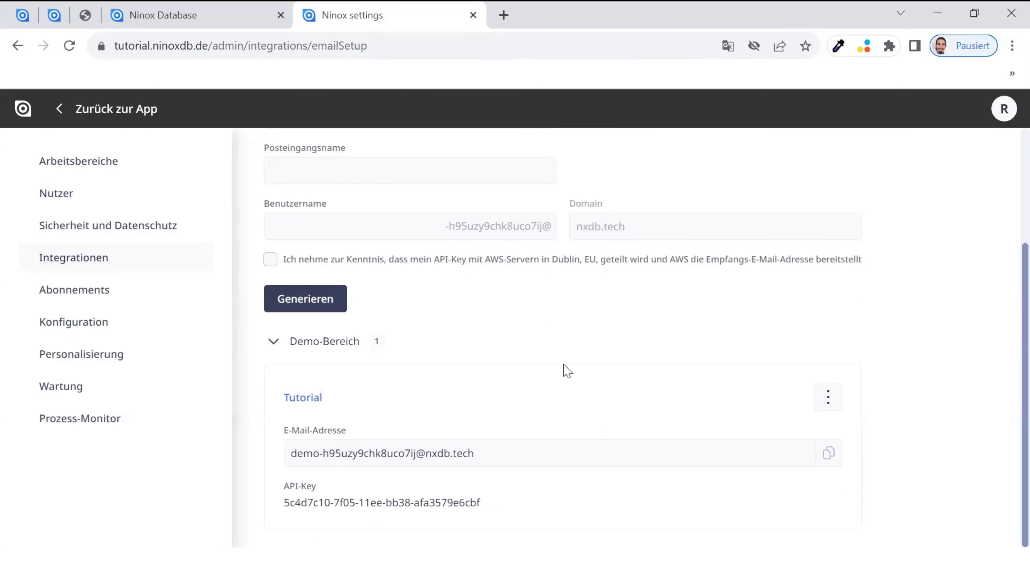
pyautogui.scroll(4, 563, 423)
pyautogui.scroll(-4, 395, 444)
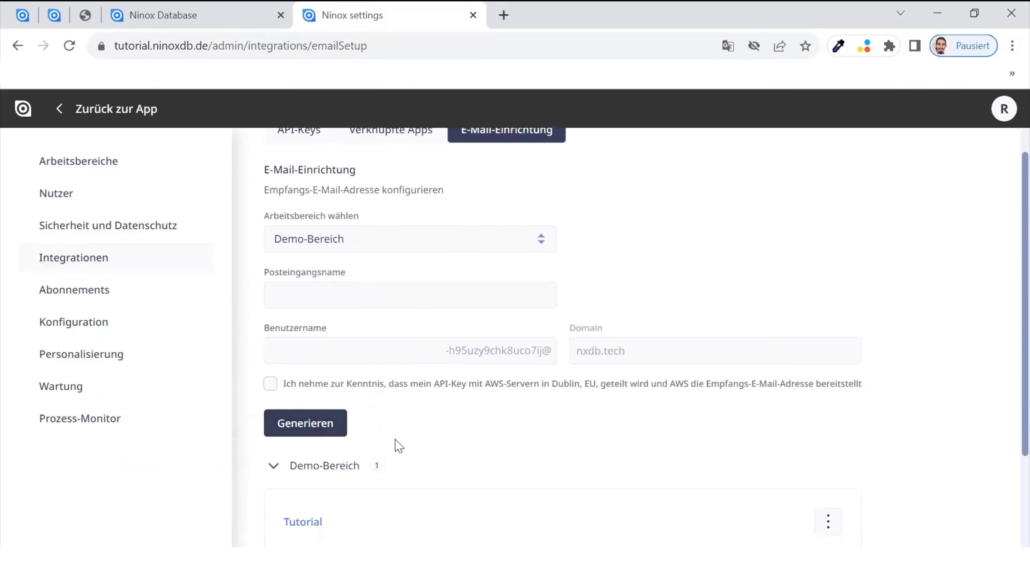
pyautogui.click(189, 25)
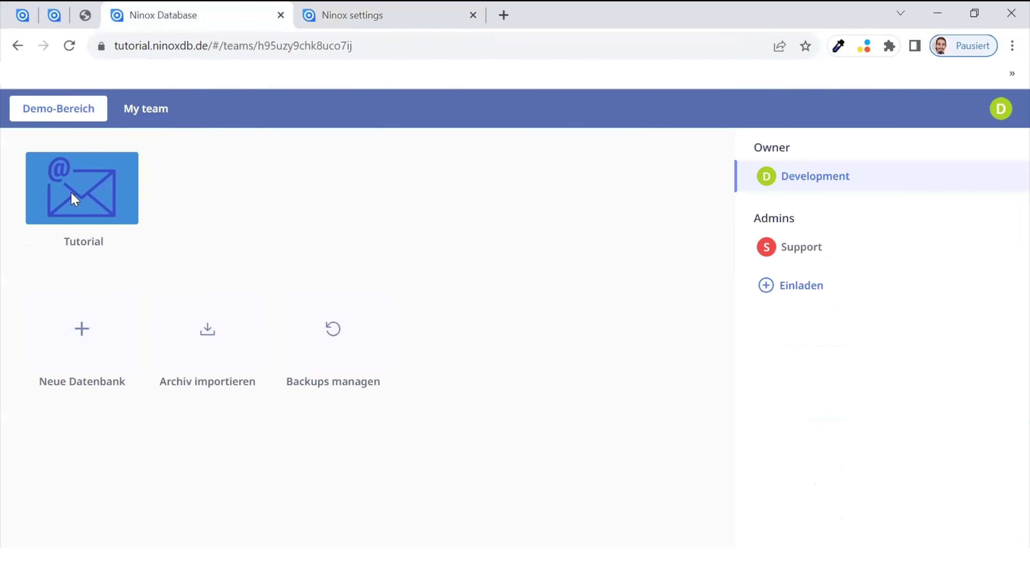
# - Open the Tutorial database, return to Demo-Bereich, and switch back to the settings tab
pyautogui.click(66, 205)
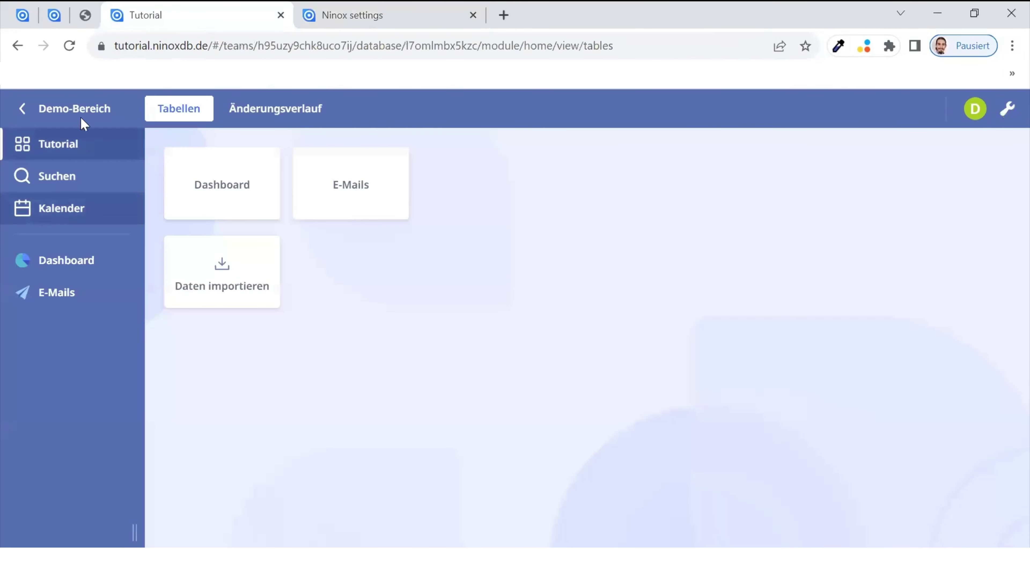
pyautogui.click(81, 118)
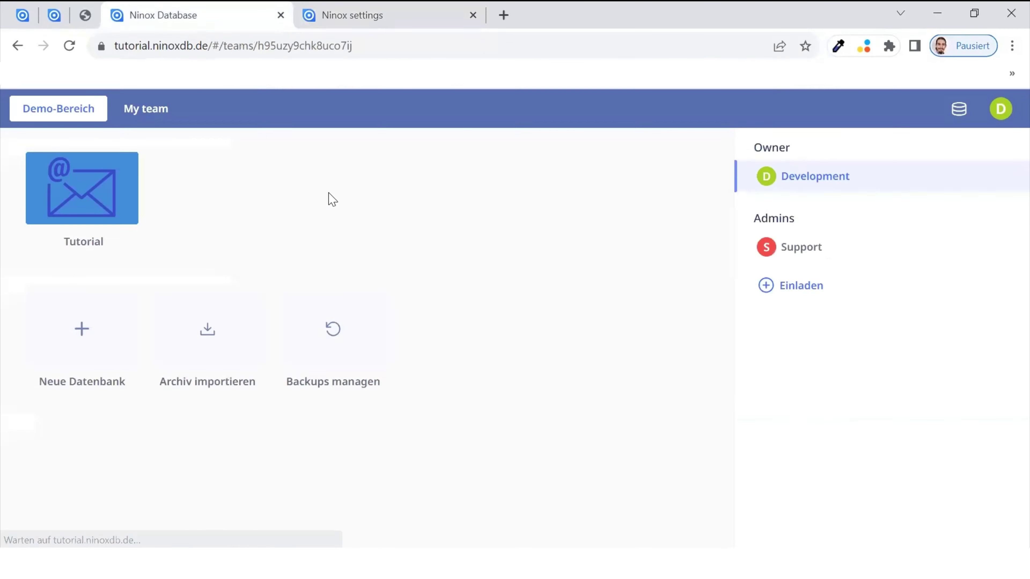
pyautogui.hotkey('ctrl', 'Tab')
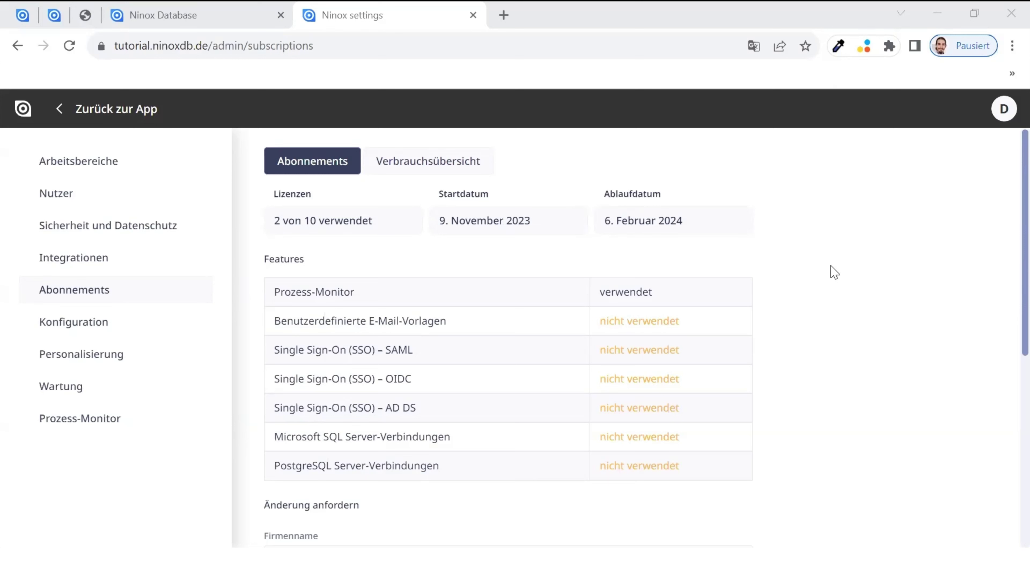
# - Scroll through the Abonnements details and change-request form, then open Verbrauchsübersicht
pyautogui.scroll(-5, 666, 384)
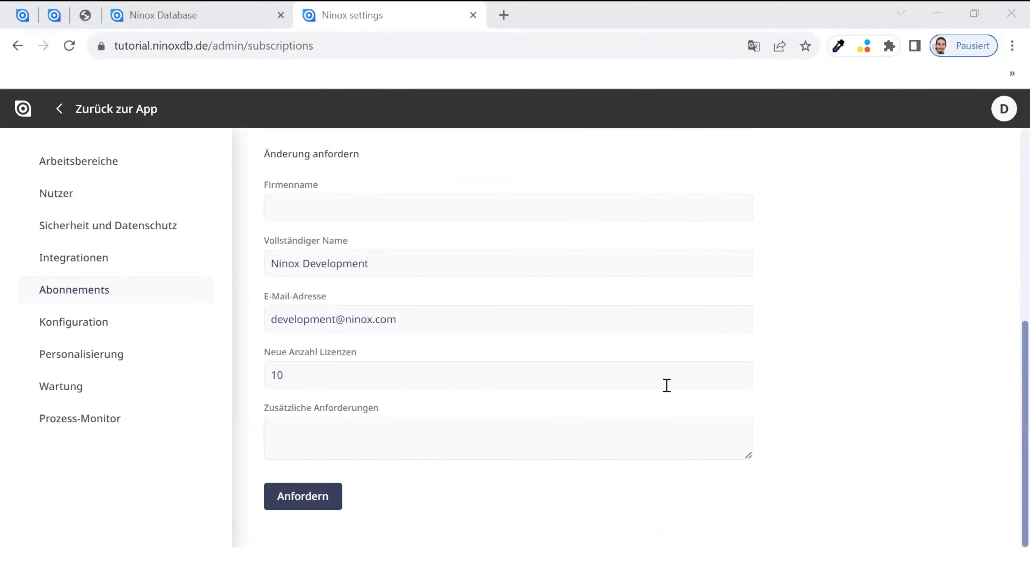
pyautogui.scroll(5, 666, 385)
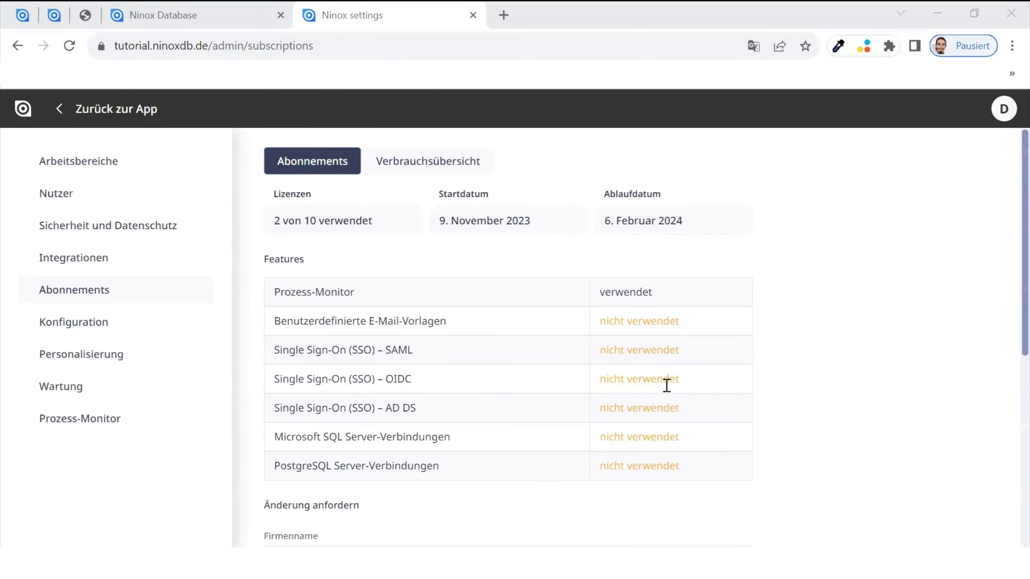
pyautogui.click(450, 166)
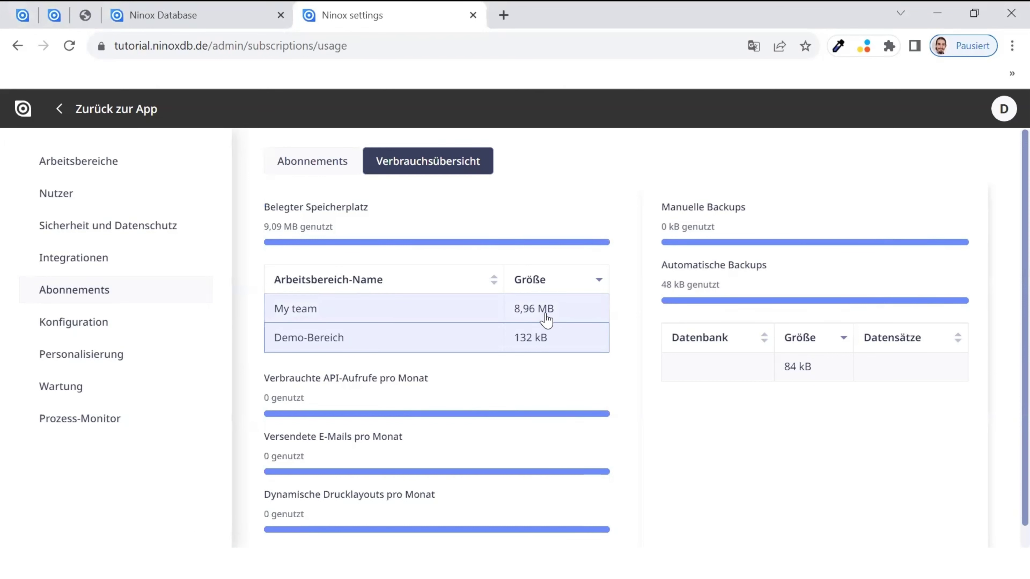
# - Compare the My team and Demo-Bereich storage and backup usage, then open Konfiguration
pyautogui.click(414, 319)
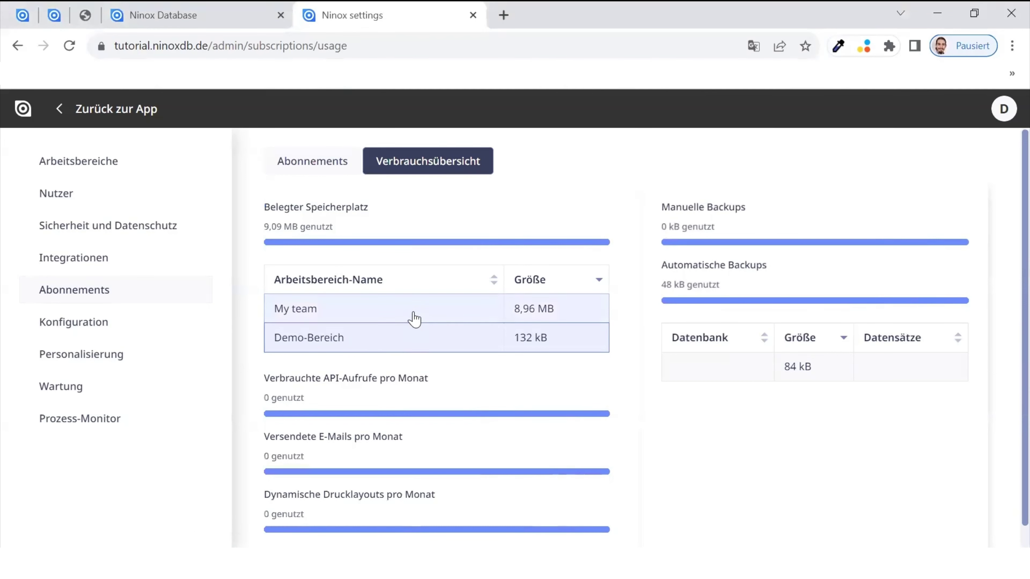
pyautogui.click(420, 349)
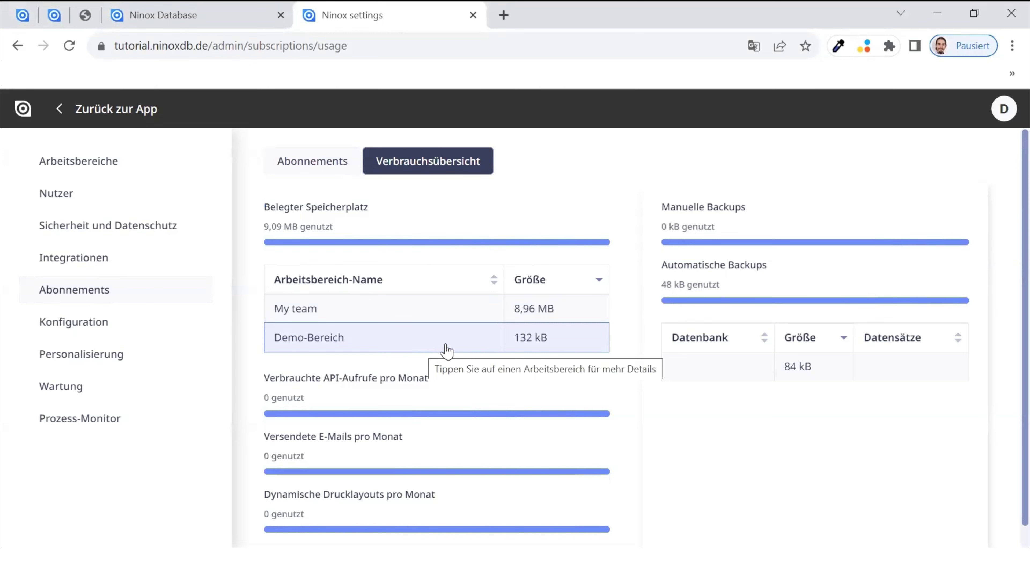
pyautogui.scroll(-1, 448, 350)
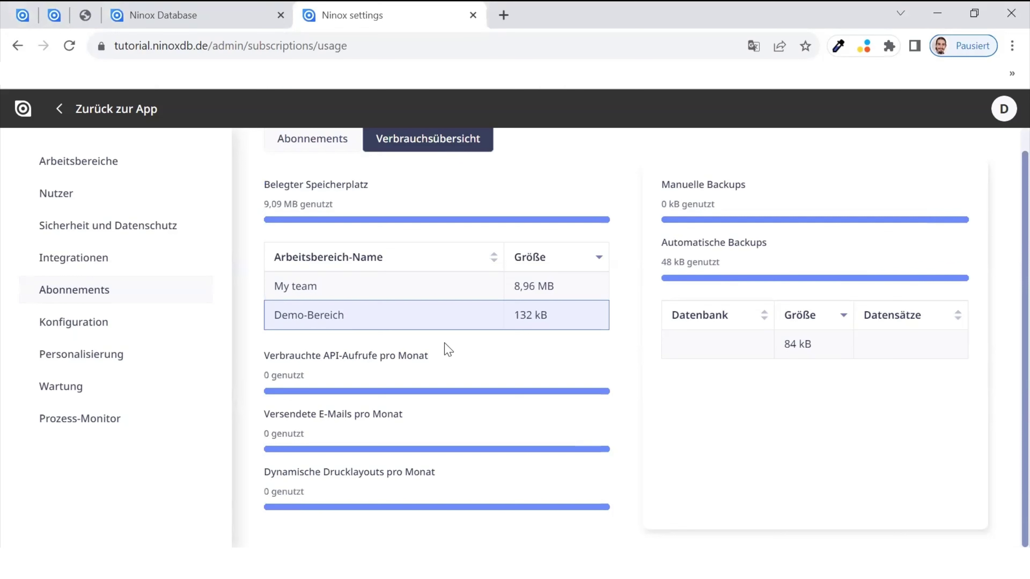
pyautogui.click(73, 319)
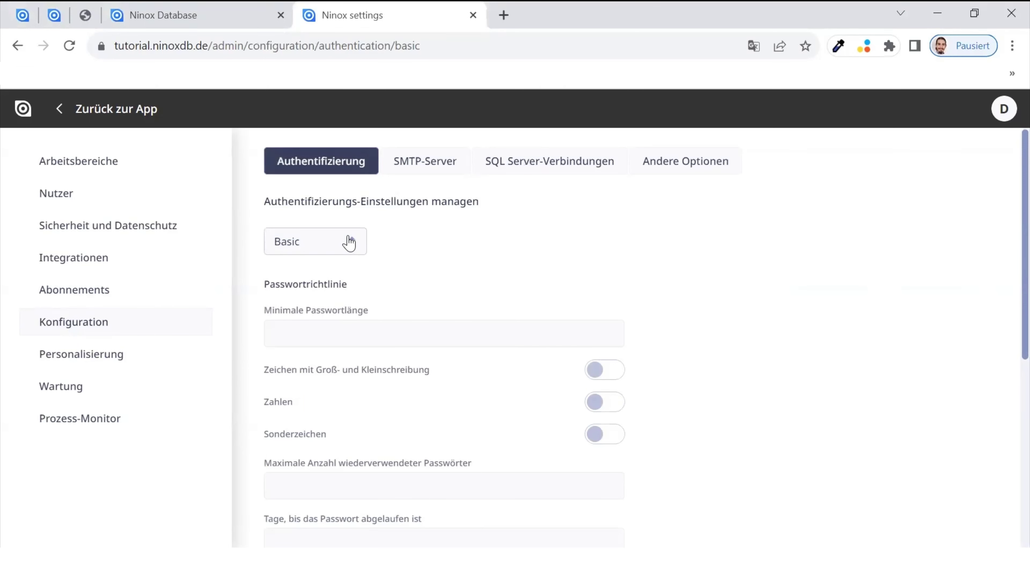
# - Try SAML, OpenID Connect and AD DS authentication, revert to Basic, then show SMTP-Server settings
pyautogui.scroll(-6, 565, 304)
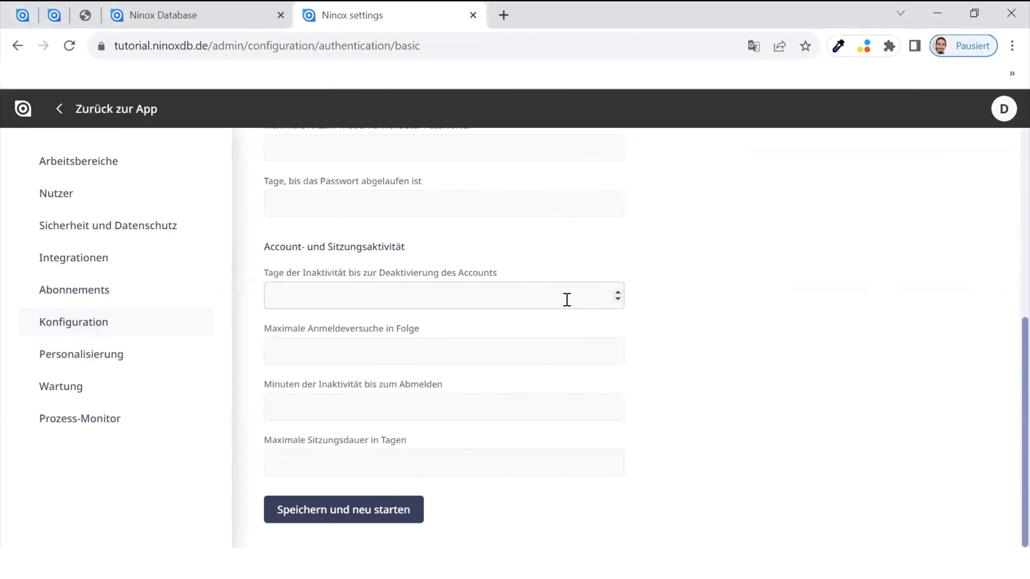
pyautogui.scroll(6, 567, 300)
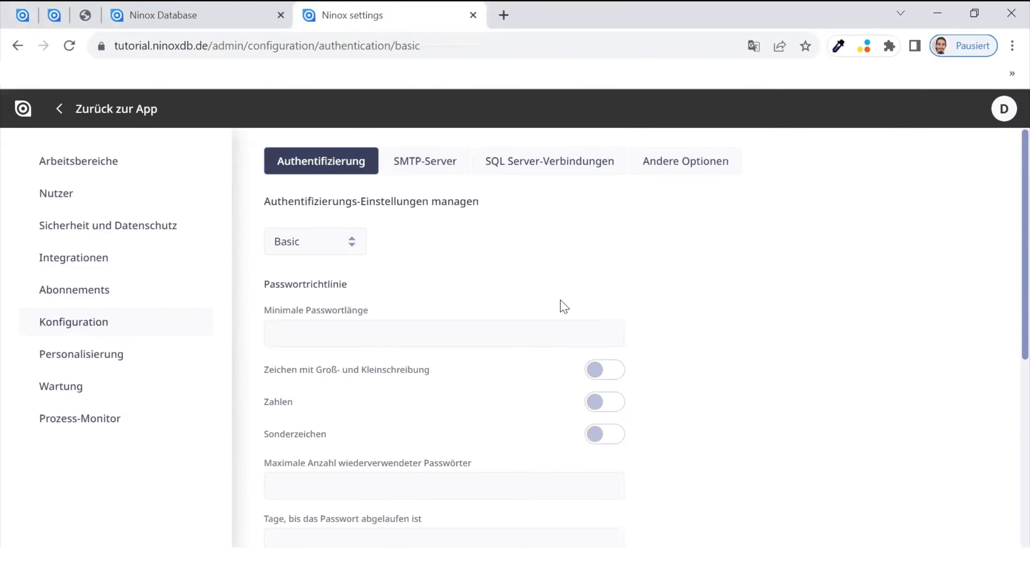
pyautogui.click(306, 239)
pyautogui.click(316, 294)
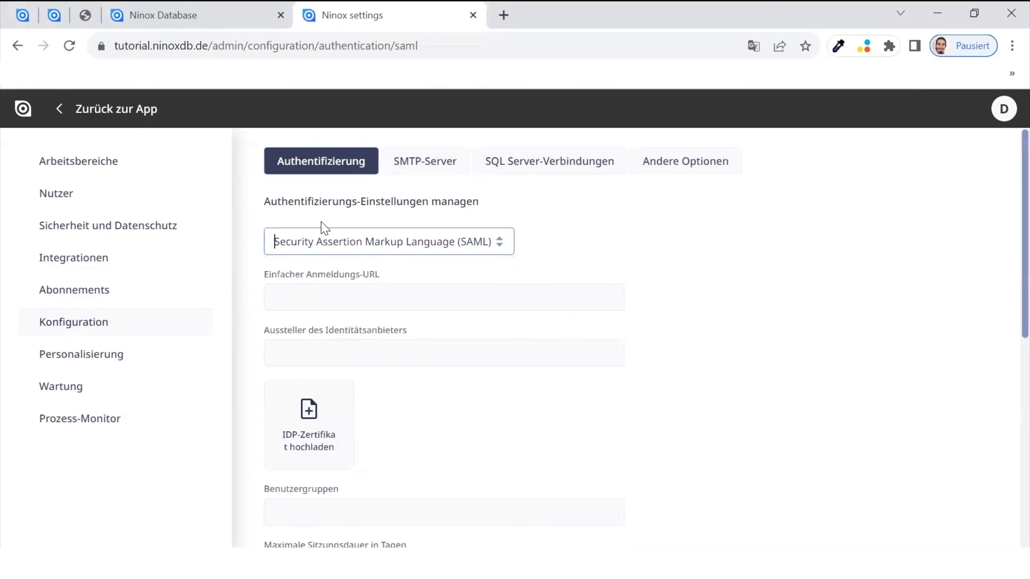
pyautogui.click(329, 241)
pyautogui.click(343, 330)
pyautogui.click(327, 249)
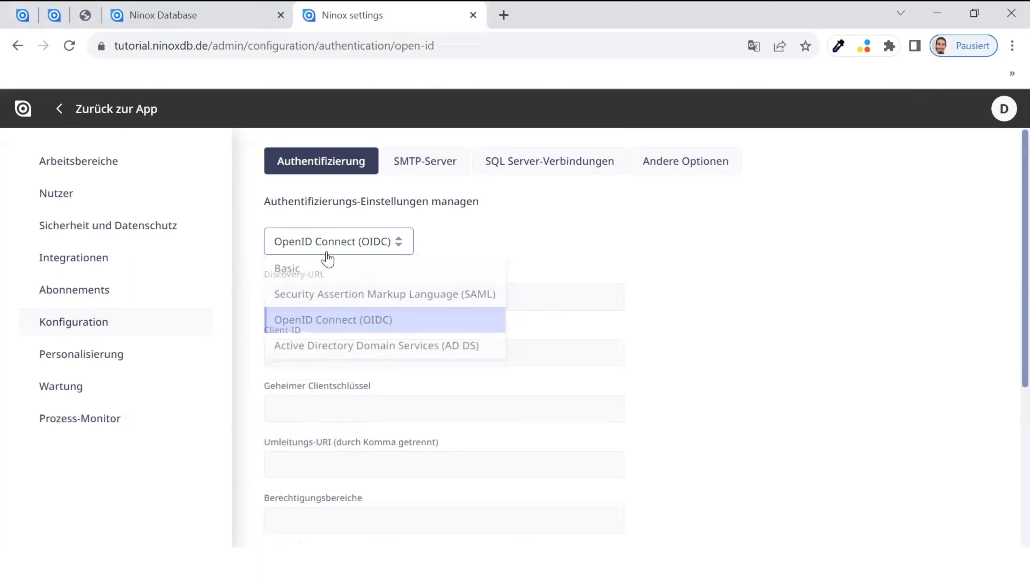
pyautogui.click(349, 345)
pyautogui.click(327, 238)
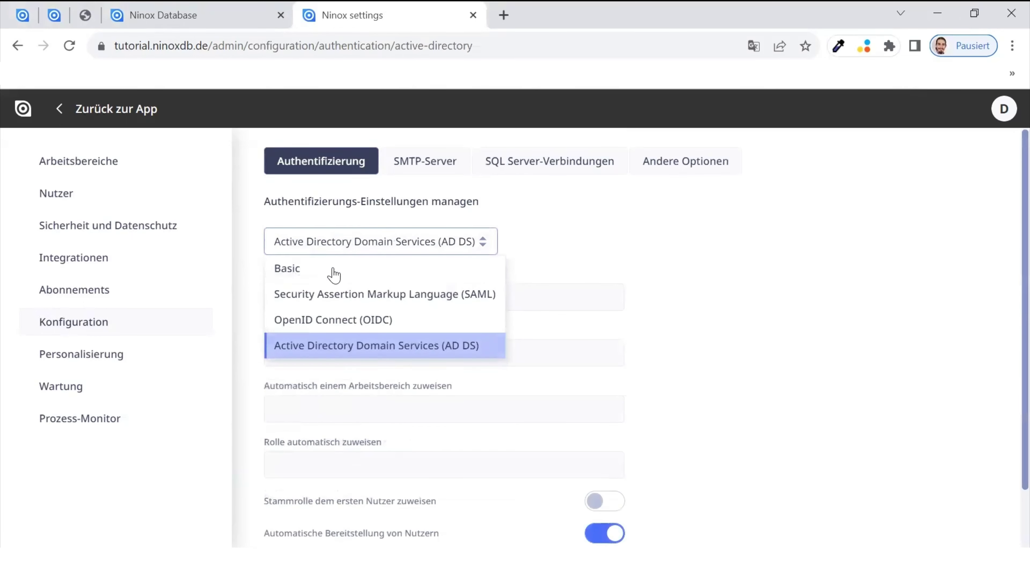
pyautogui.click(333, 276)
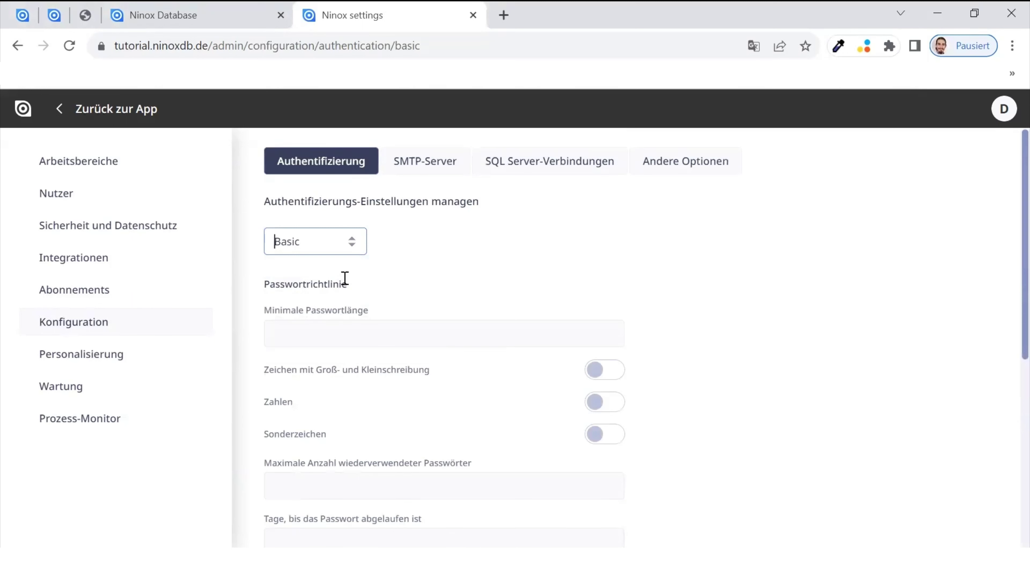
pyautogui.click(410, 166)
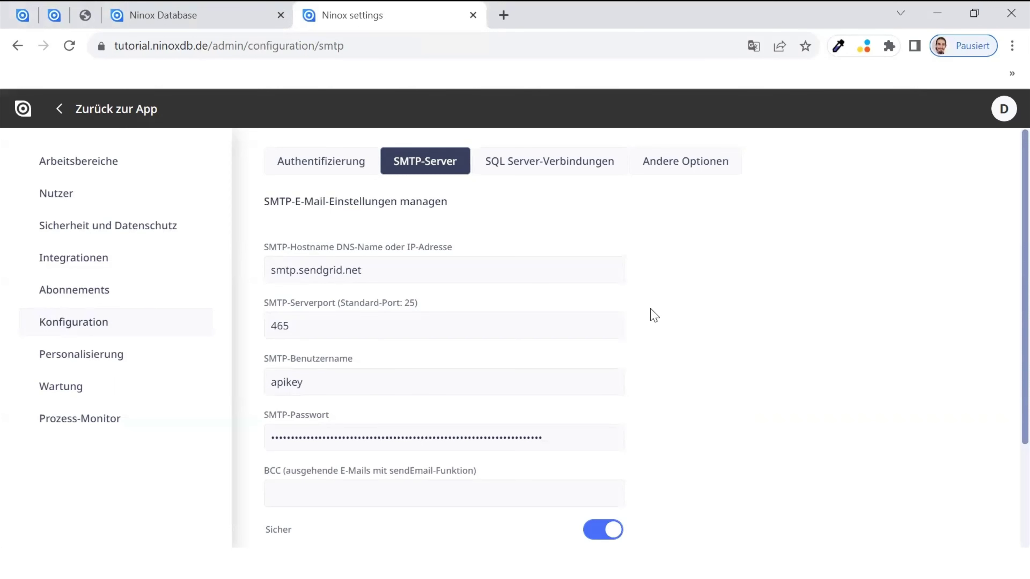
# - View SQL Server connections and a blank new-connection form, discard it, then show Andere Optionen
pyautogui.click(533, 171)
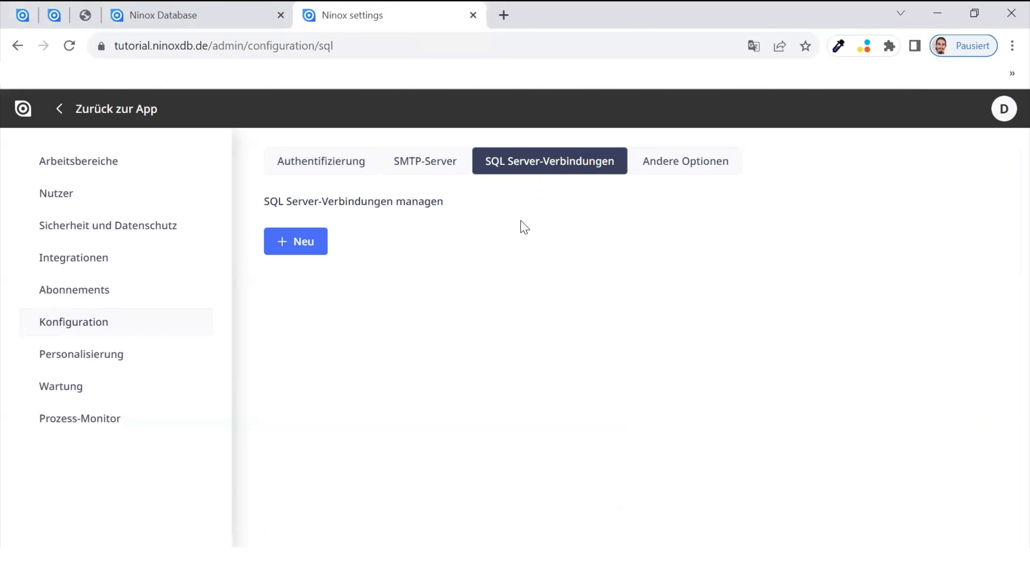
pyautogui.click(316, 243)
pyautogui.click(321, 247)
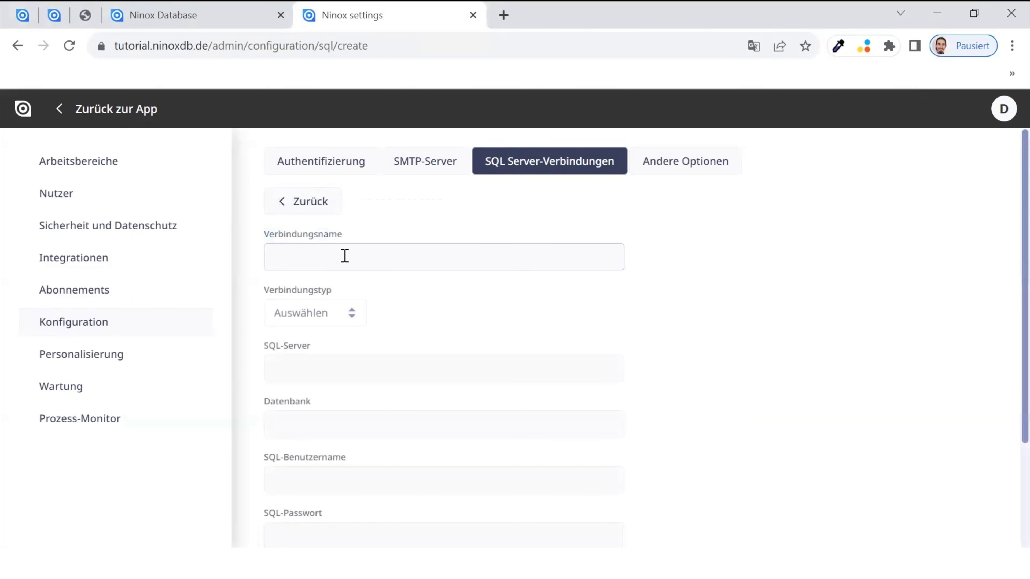
pyautogui.scroll(-3, 482, 417)
pyautogui.scroll(3, 482, 416)
pyautogui.click(320, 203)
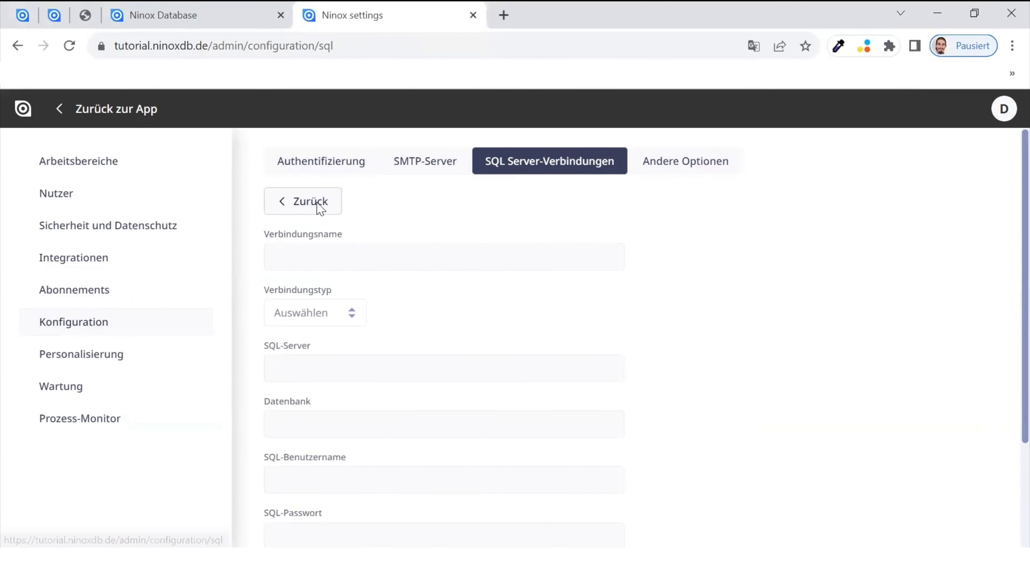
pyautogui.click(667, 171)
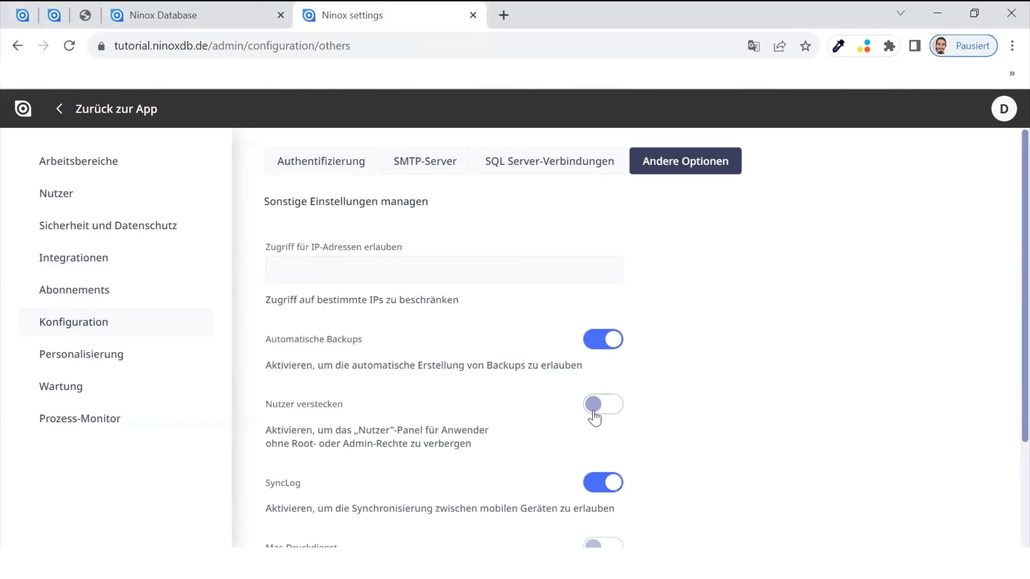
# - Review the remaining Andere Optionen, including the Mac print service, then open Personalisierung
pyautogui.scroll(-2, 594, 418)
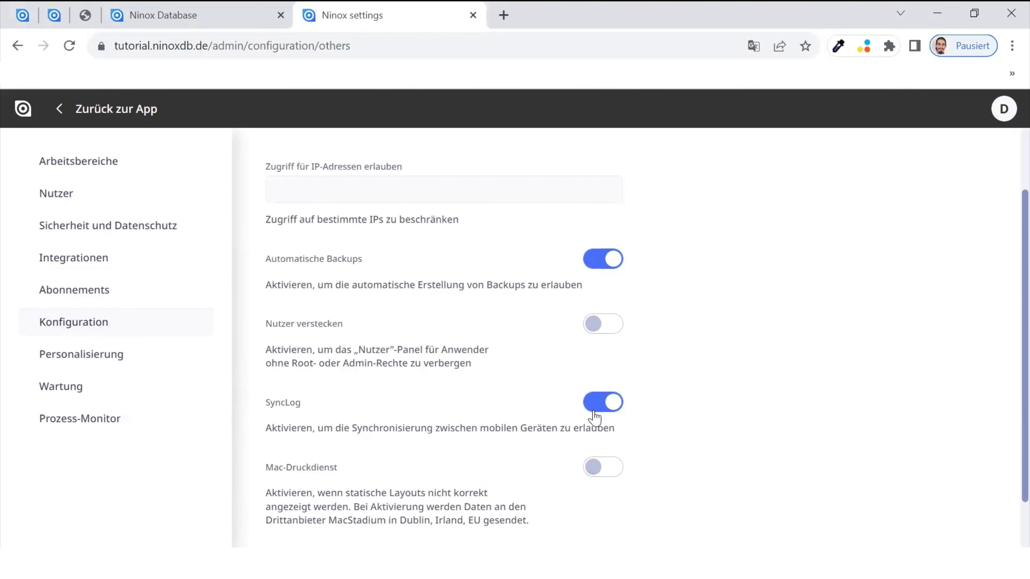
pyautogui.scroll(-2, 594, 418)
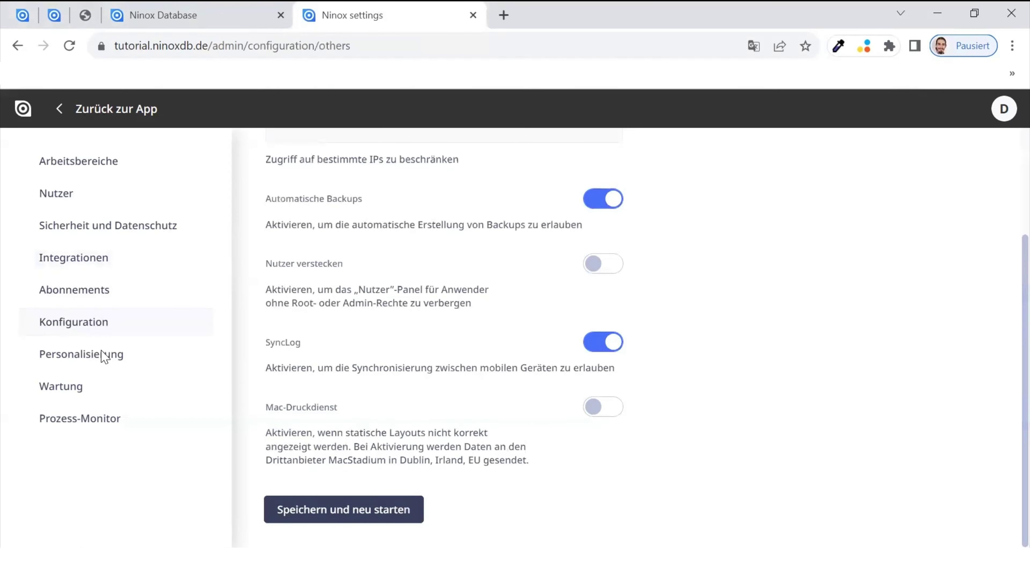
pyautogui.click(127, 368)
pyautogui.scroll(2, 770, 272)
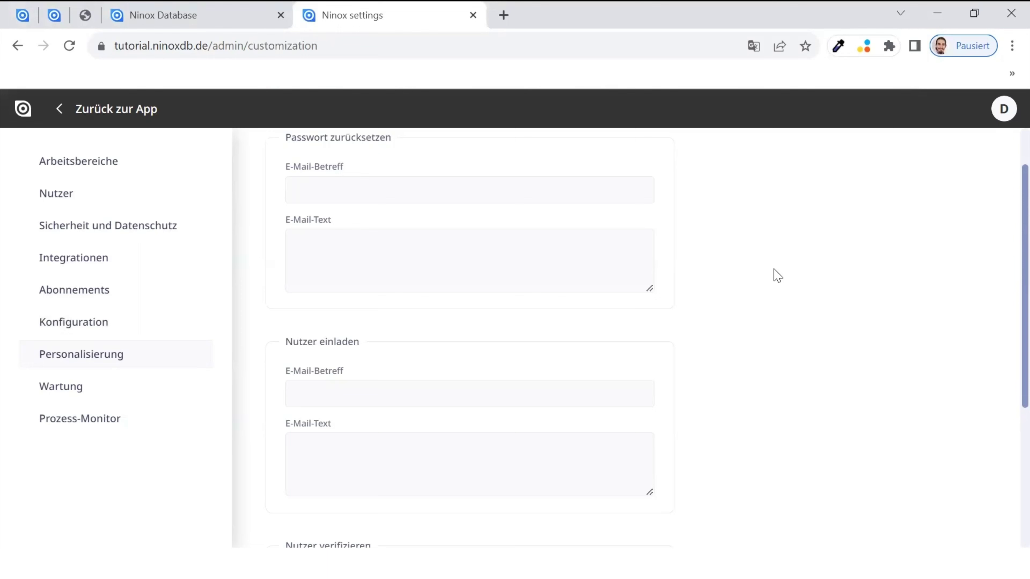
# - Scroll through the rest of the Personalisierung email templates, then go to the Wartung server maintenance page
pyautogui.scroll(-5, 767, 291)
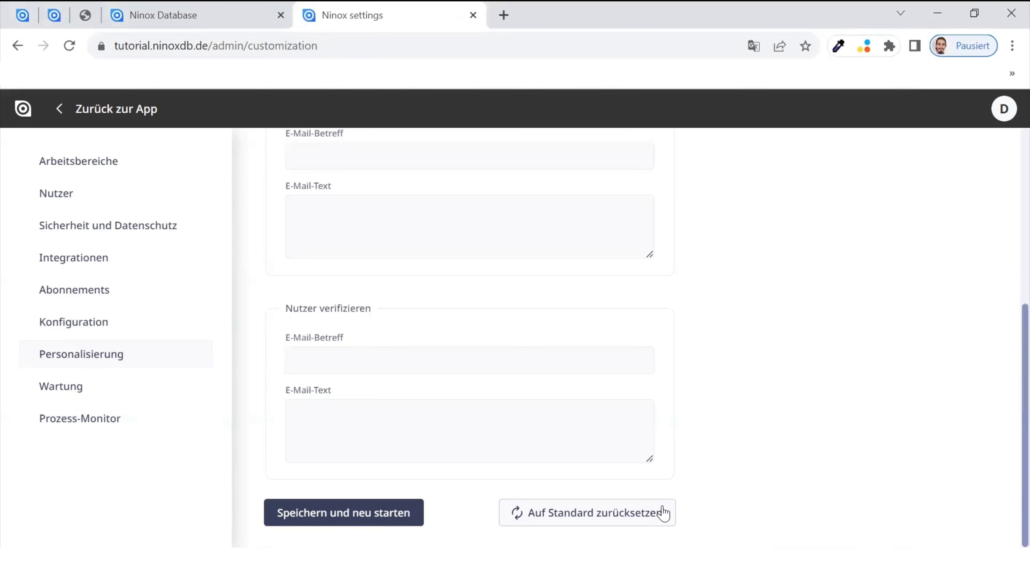
pyautogui.click(154, 395)
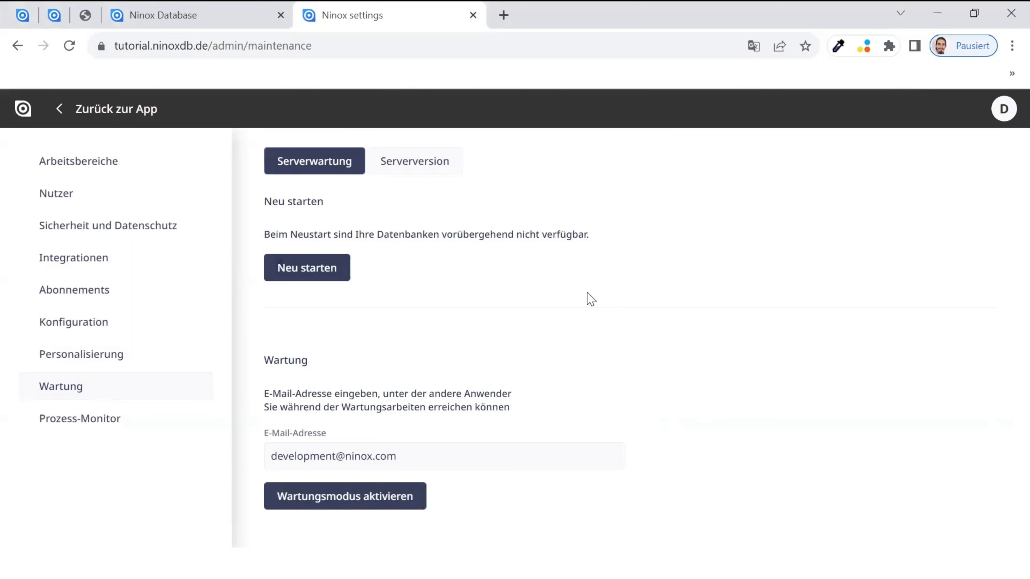
# - Activate maintenance mode and confirm the Ninox Database tab shows the maintenance notice
pyautogui.click(345, 496)
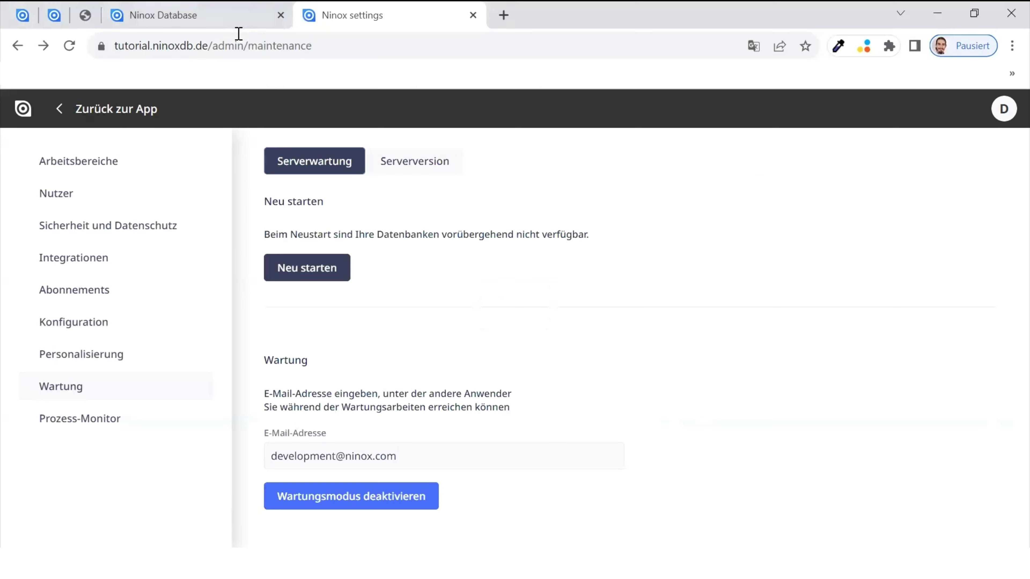
pyautogui.click(238, 18)
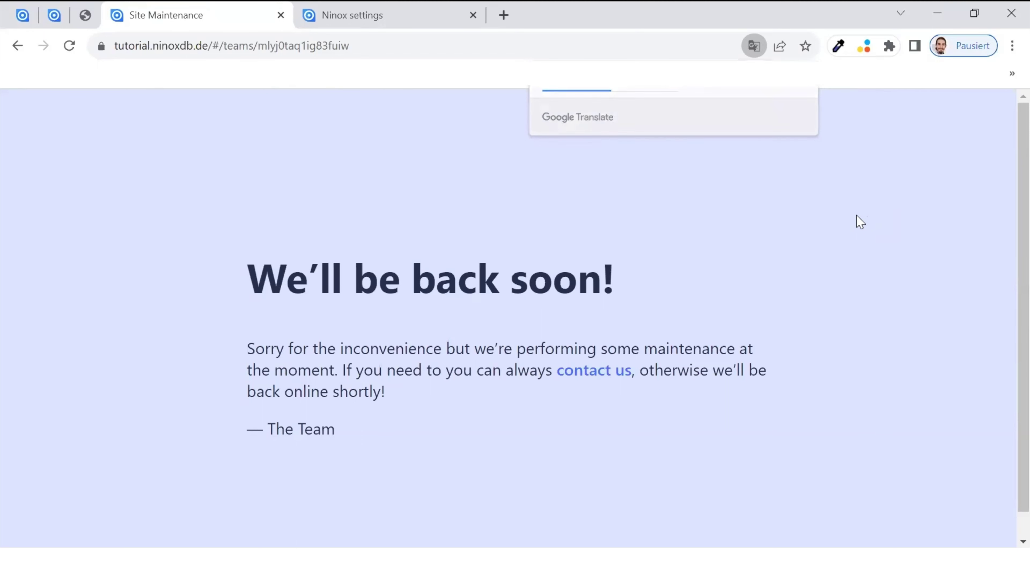
pyautogui.hotkey('ctrl', 'Tab')
# - Deactivate maintenance mode and reload the Ninox app to confirm it is running again
pyautogui.click(367, 505)
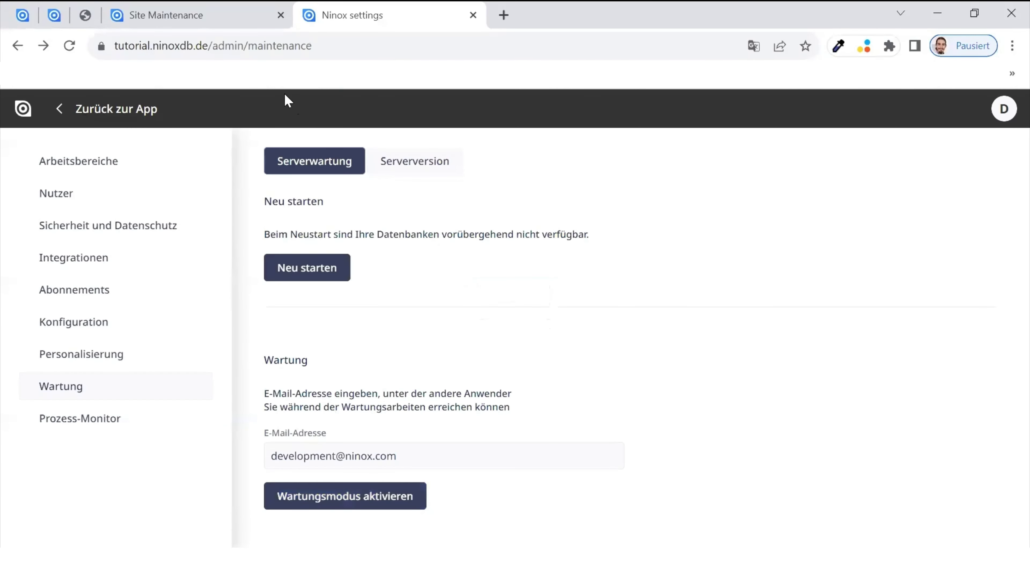
pyautogui.click(208, 30)
pyautogui.press('F5')
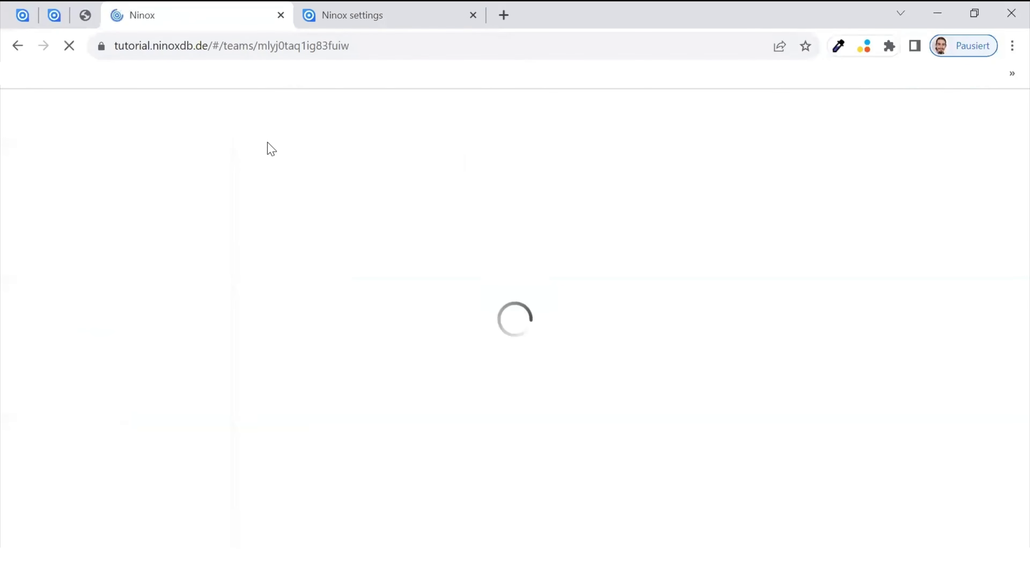
pyautogui.hotkey('ctrl', 'Tab')
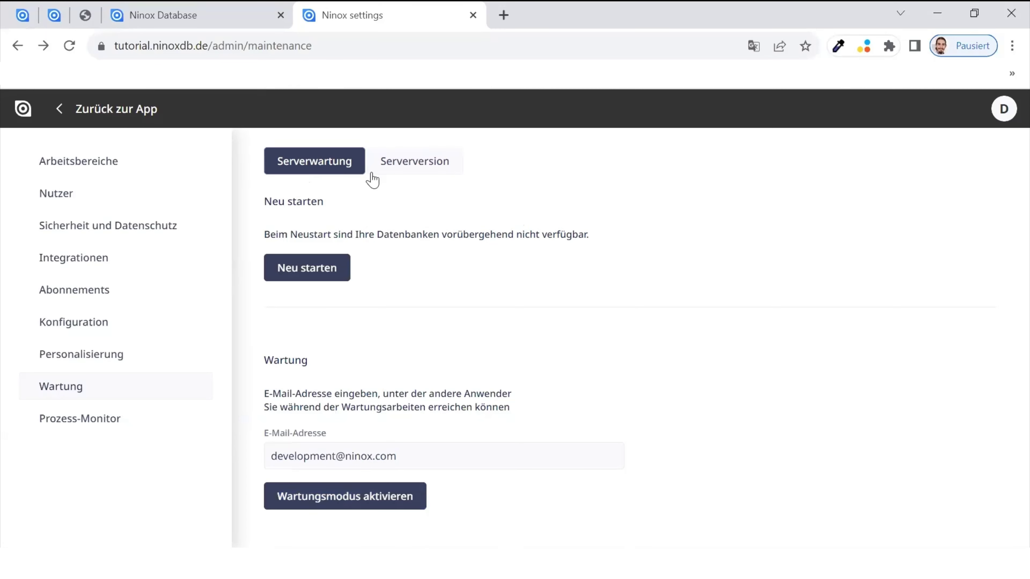
# - Review the Serverversion list, cancel deploying v3.10.5 to keep 3.10.6, and open Prozess-Monitor
pyautogui.click(422, 168)
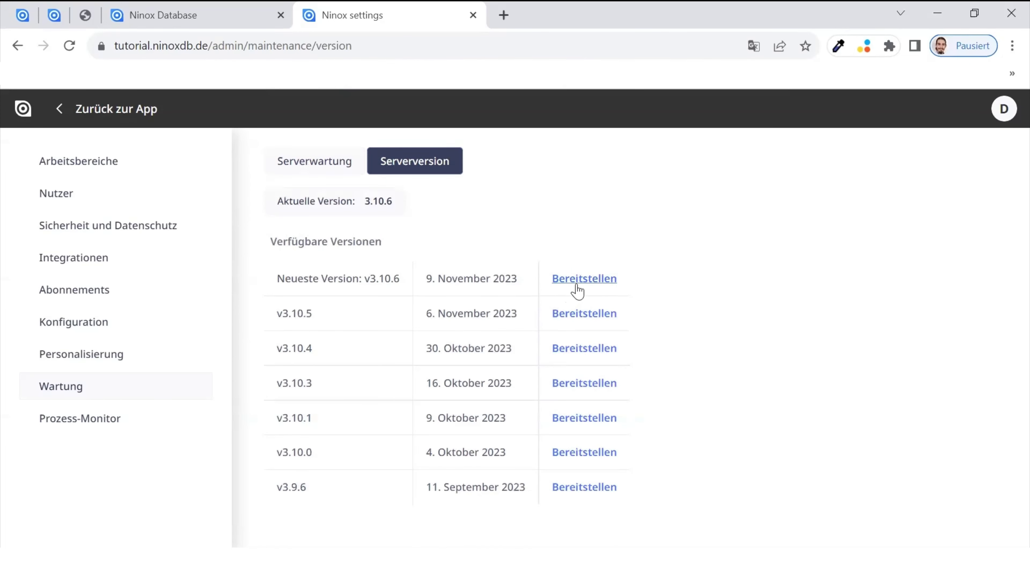
pyautogui.click(580, 316)
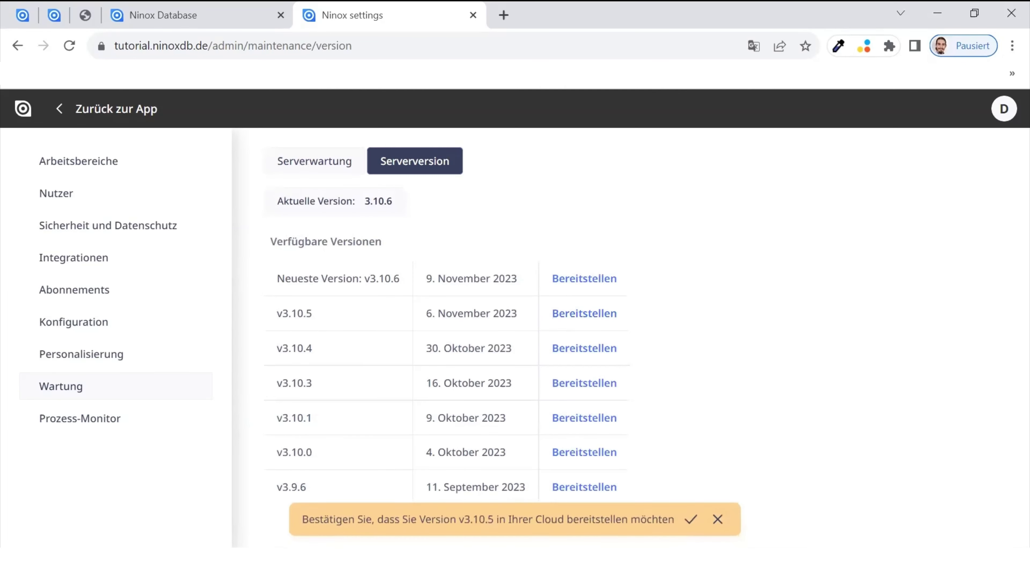
pyautogui.click(717, 519)
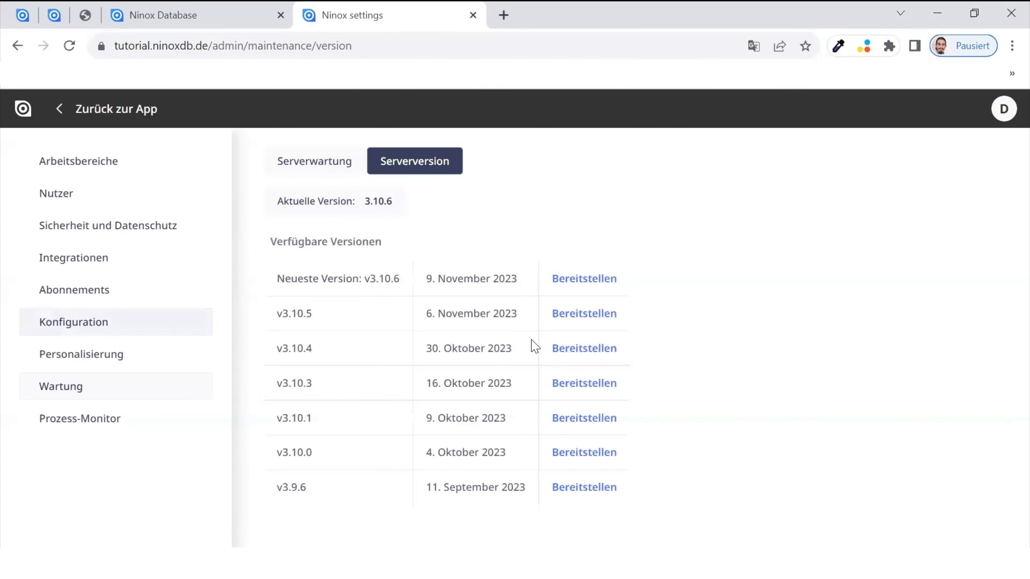
pyautogui.click(80, 418)
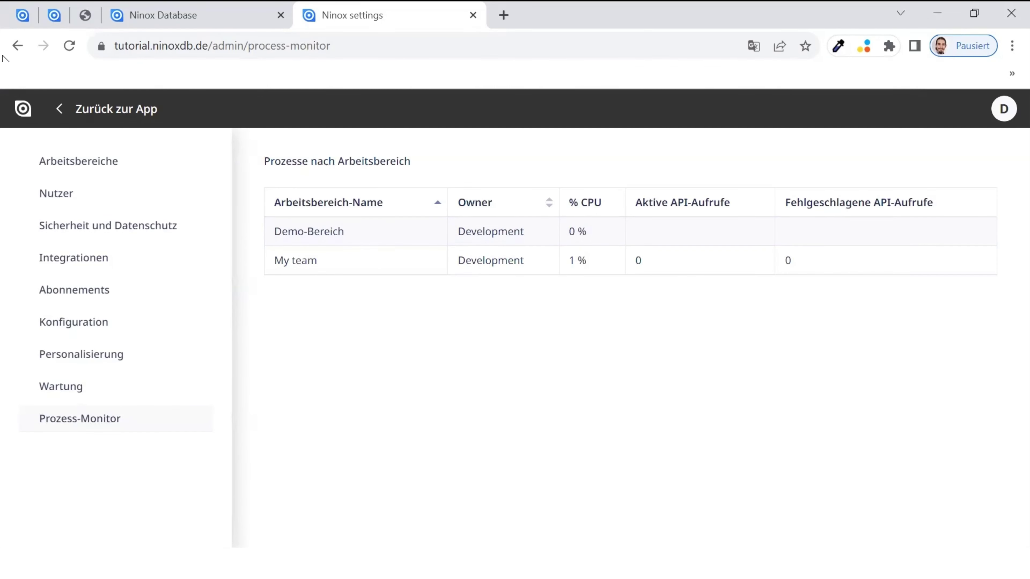
# - Inspect the first pinned tab's processes and a Manage-Snapshot process's rollback Aktivitätsprotokolle, then return to Prozess-Monitor
pyautogui.click(25, 4)
pyautogui.scroll(-5, 405, 320)
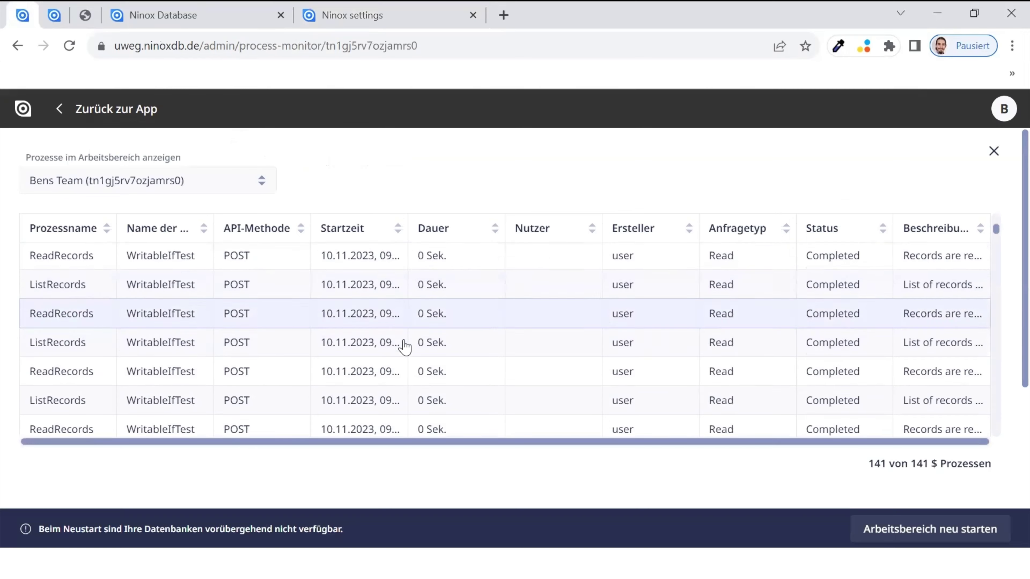
pyautogui.scroll(3, 405, 347)
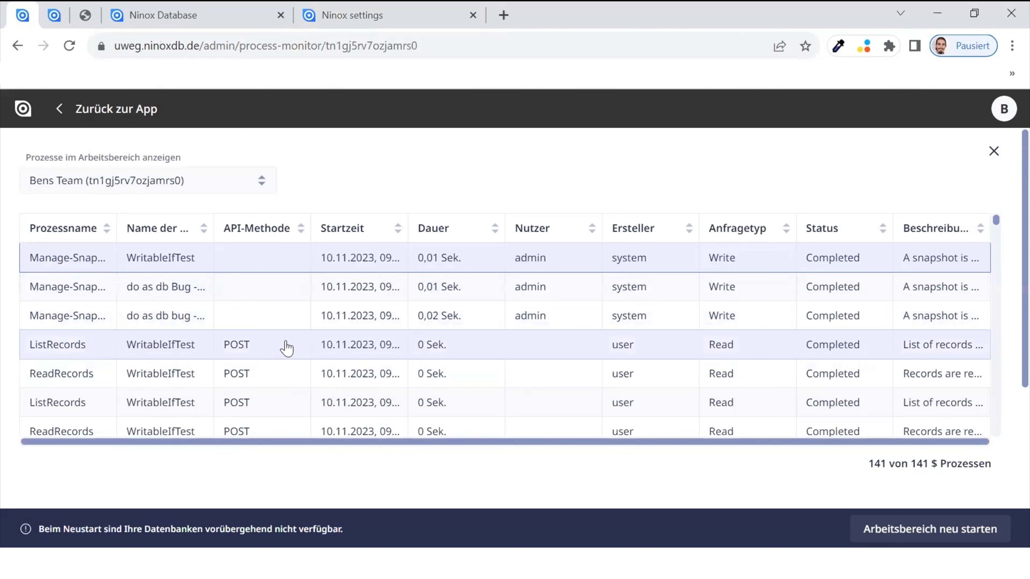
pyautogui.click(272, 321)
pyautogui.scroll(-3, 317, 456)
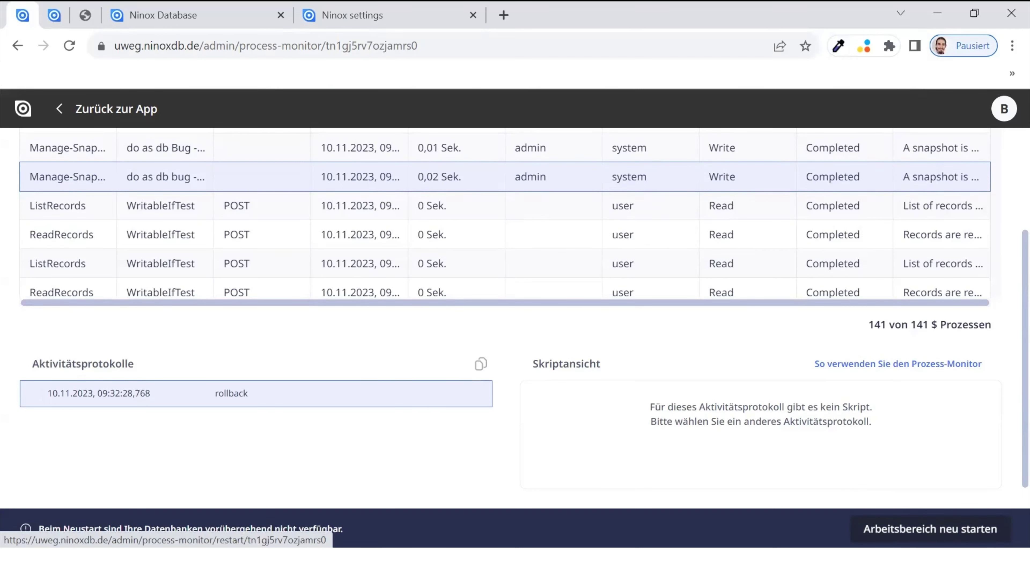
pyautogui.click(928, 529)
pyautogui.click(318, 25)
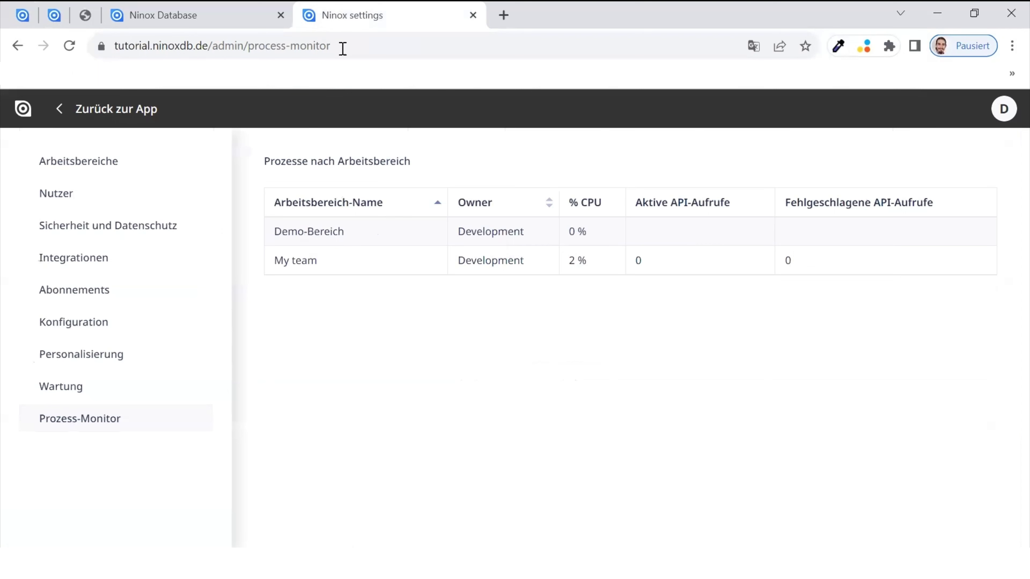